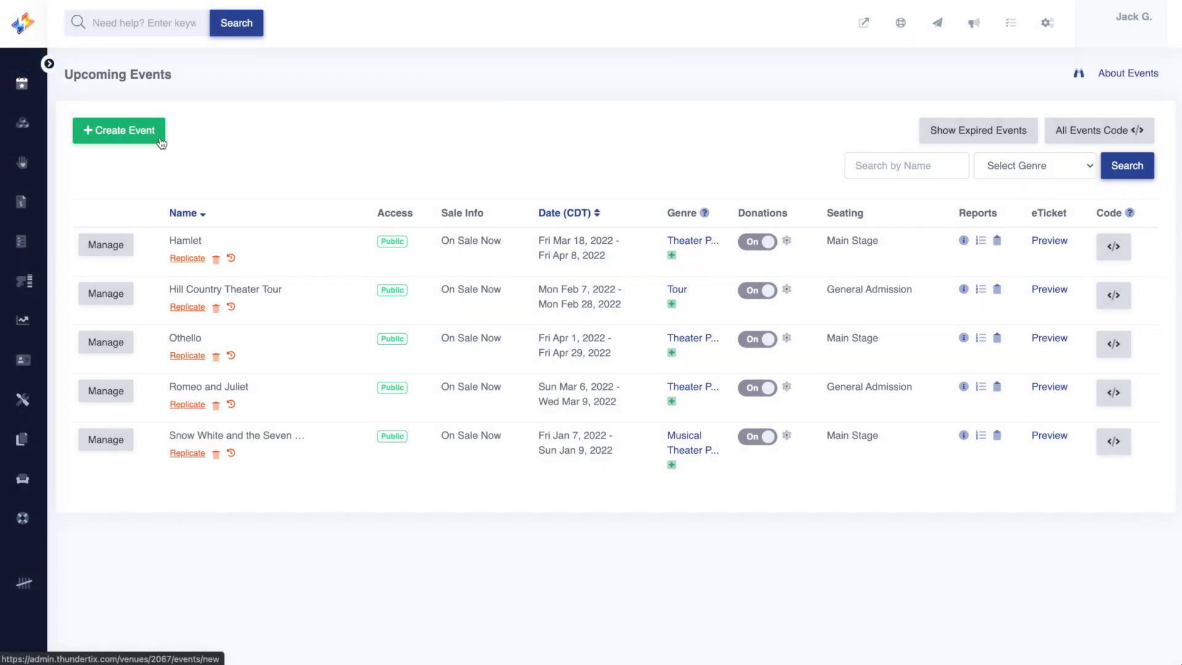
# Step: Start creating a new event from the Upcoming Events page
pyautogui.click(161, 136)
pyautogui.click(528, 148)
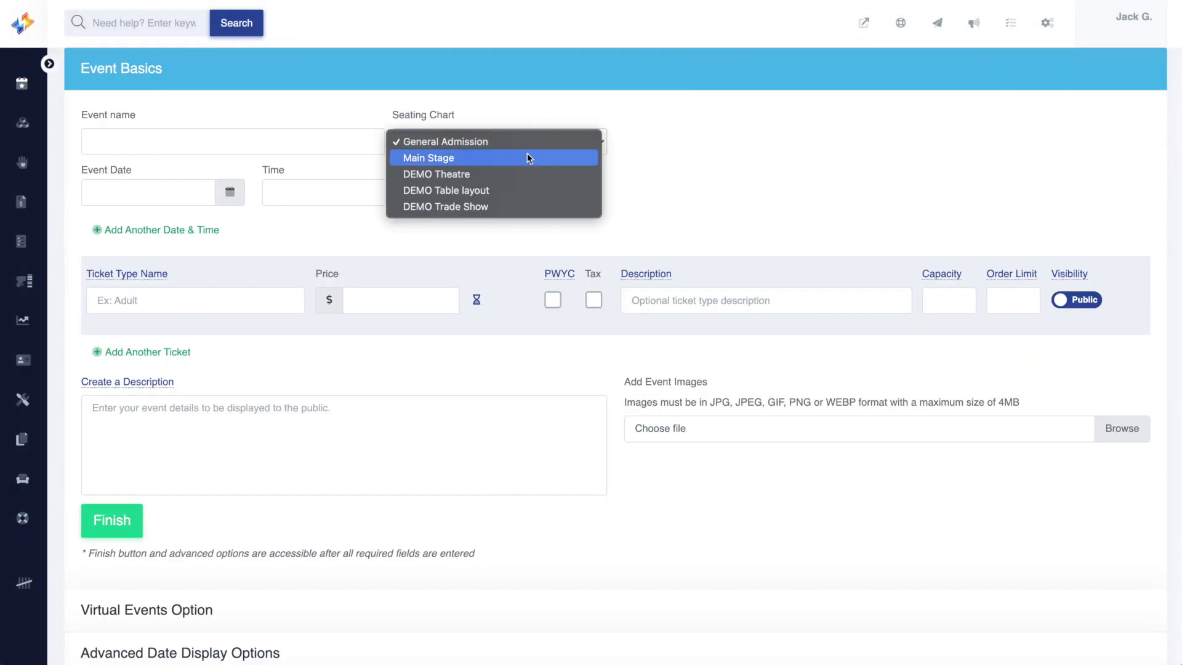
pyautogui.click(528, 157)
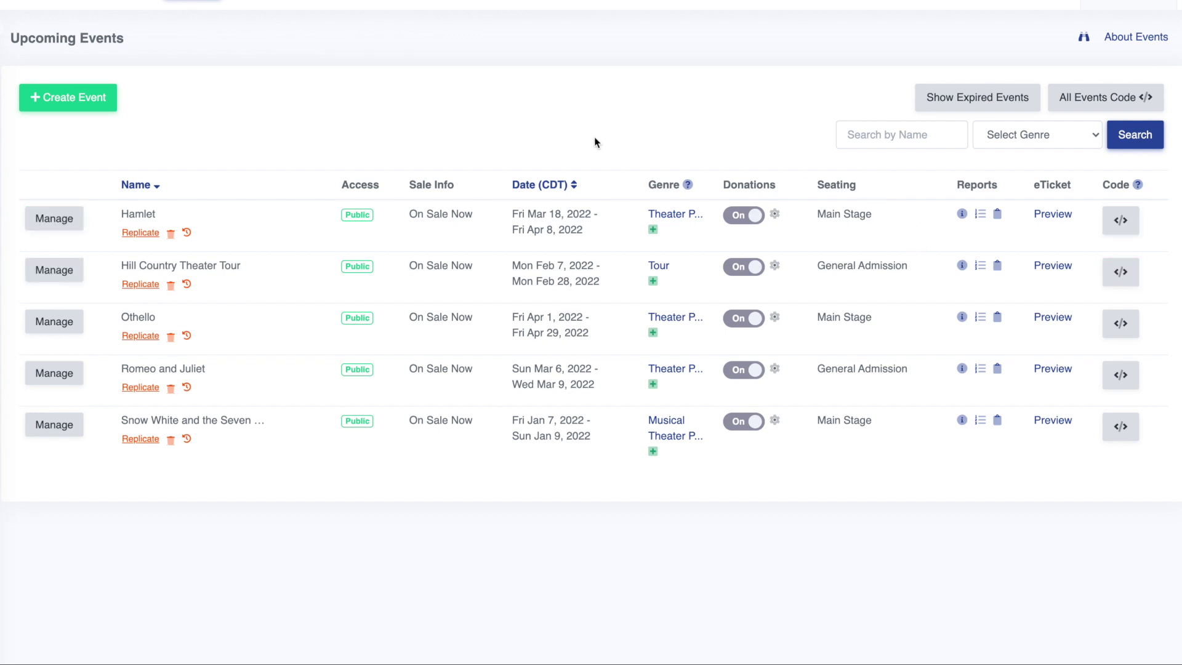
# Step: Open Hamlet's management page and go to seat selection for the March 18 performance
pyautogui.click(81, 229)
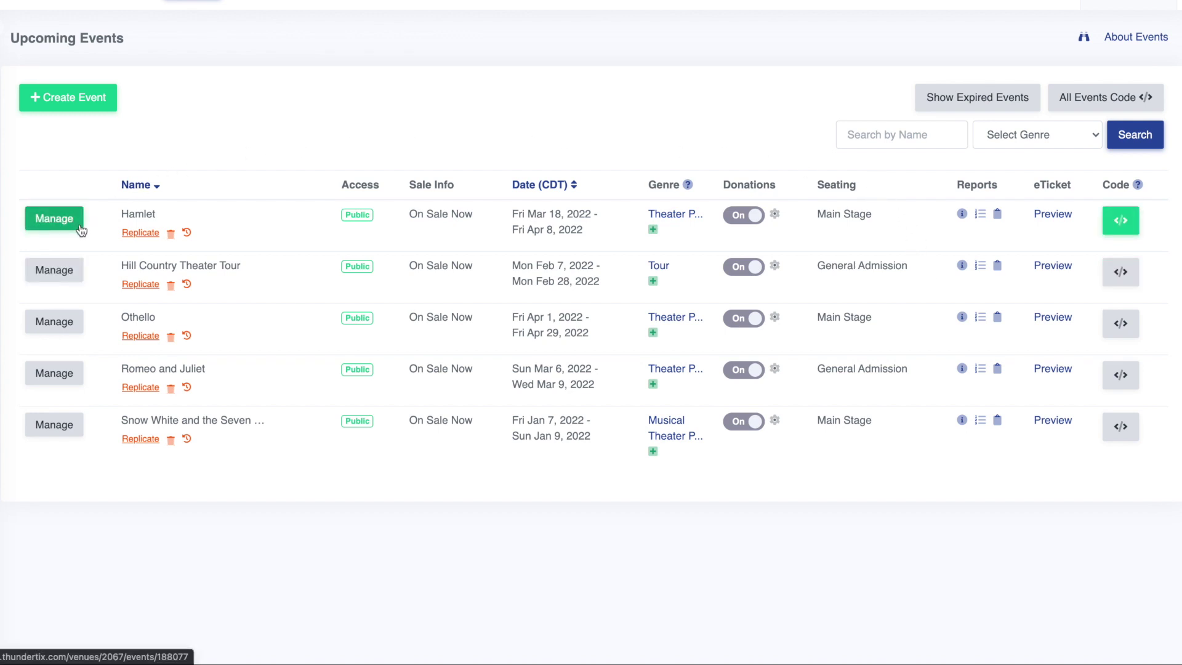
pyautogui.click(81, 229)
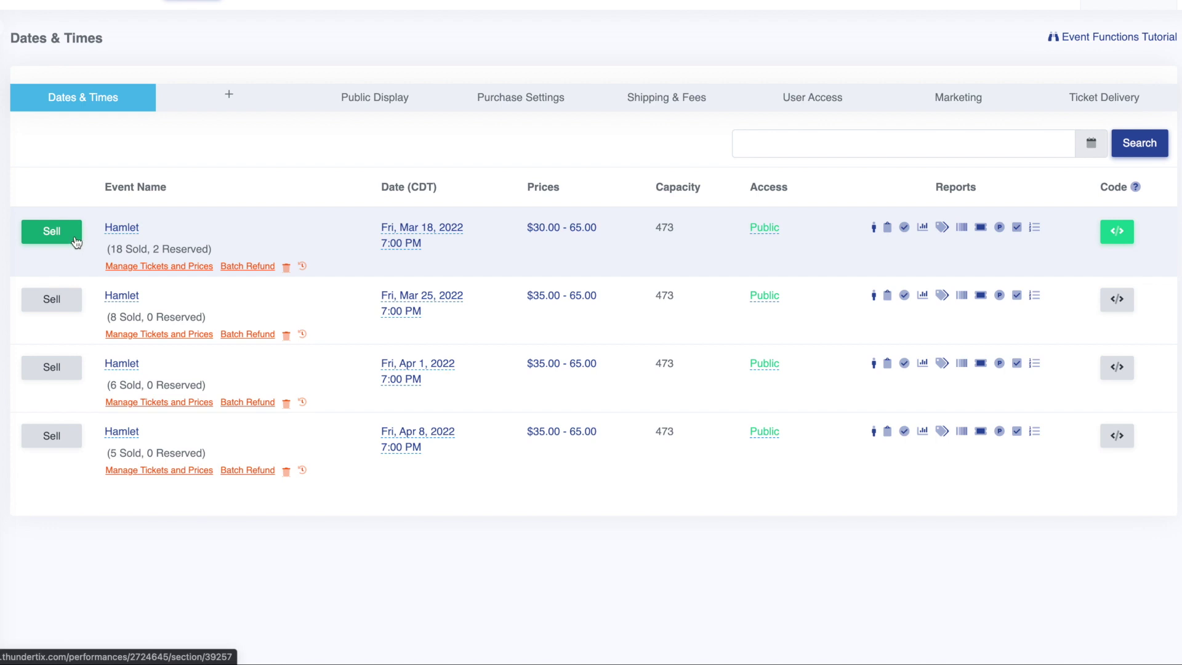
pyautogui.click(76, 241)
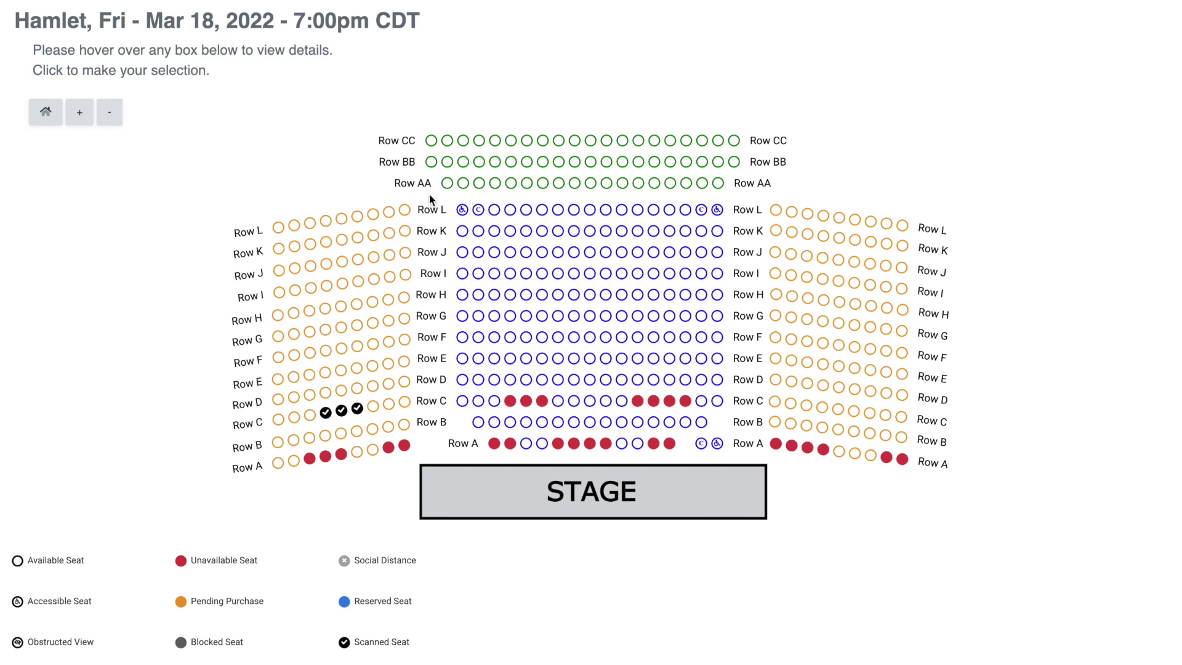
# Step: Check the details of sold Stage Left seat Row A Seat 5, priced $35.00 - 45.00
pyautogui.moveTo(462, 218)
pyautogui.moveTo(343, 456)
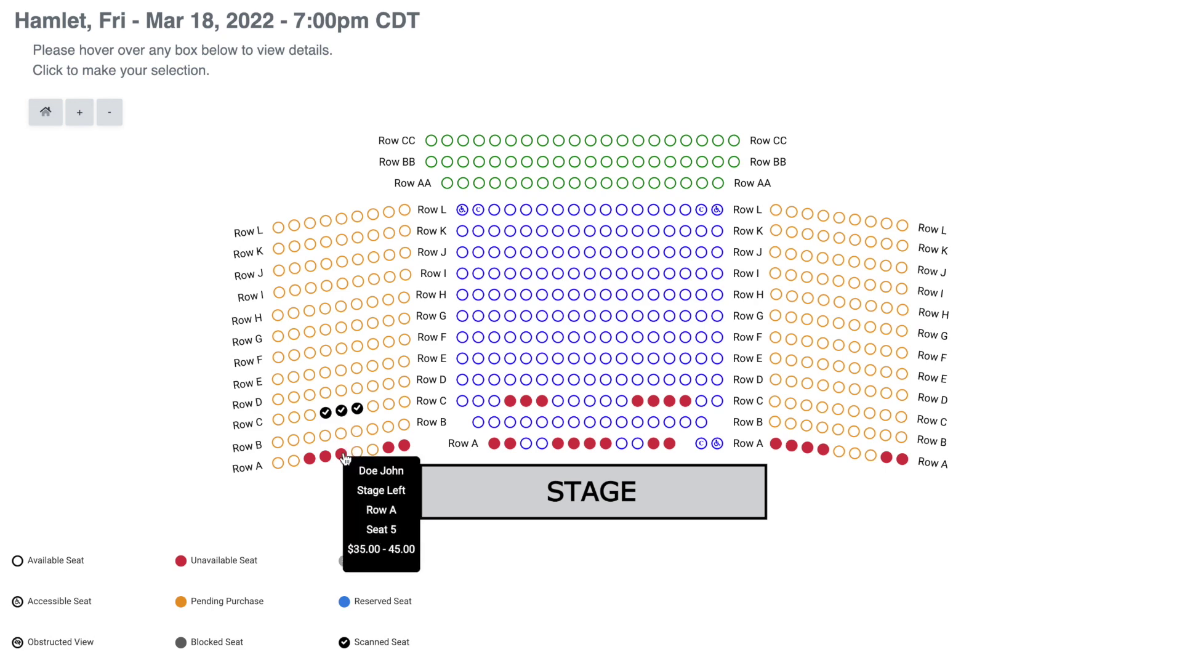
# Step: View the sold Row A seat's order, then bring up blocking options for Orchestra Row A Seat 103
pyautogui.click(343, 457)
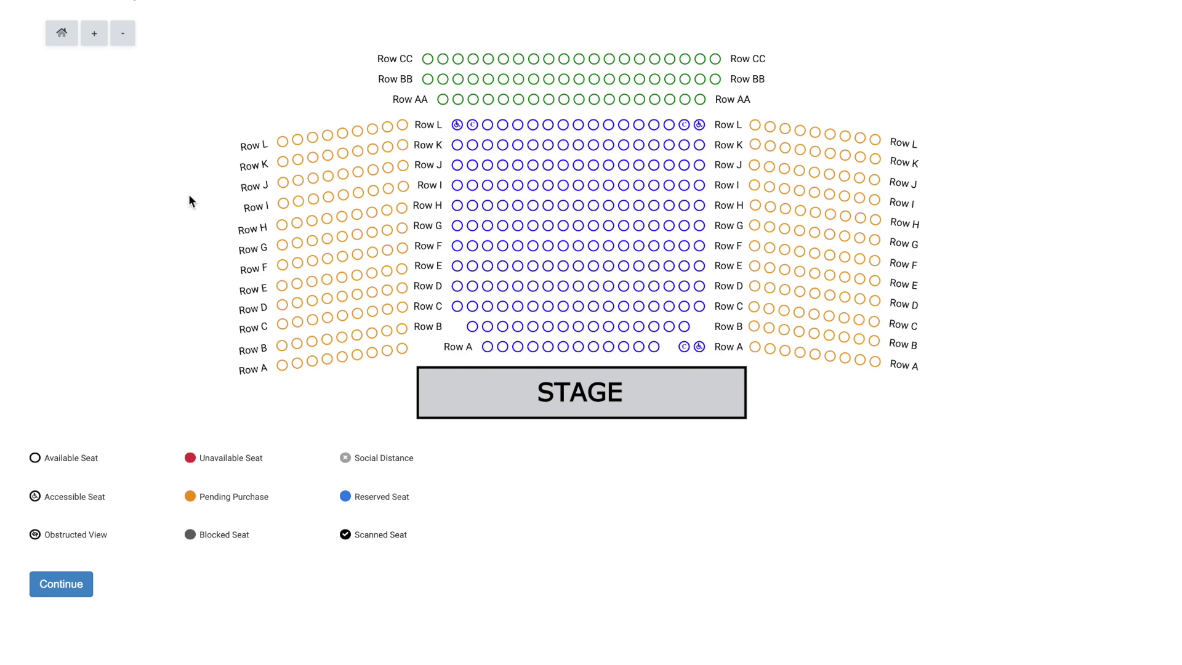
pyautogui.scroll(-2, 426, 308)
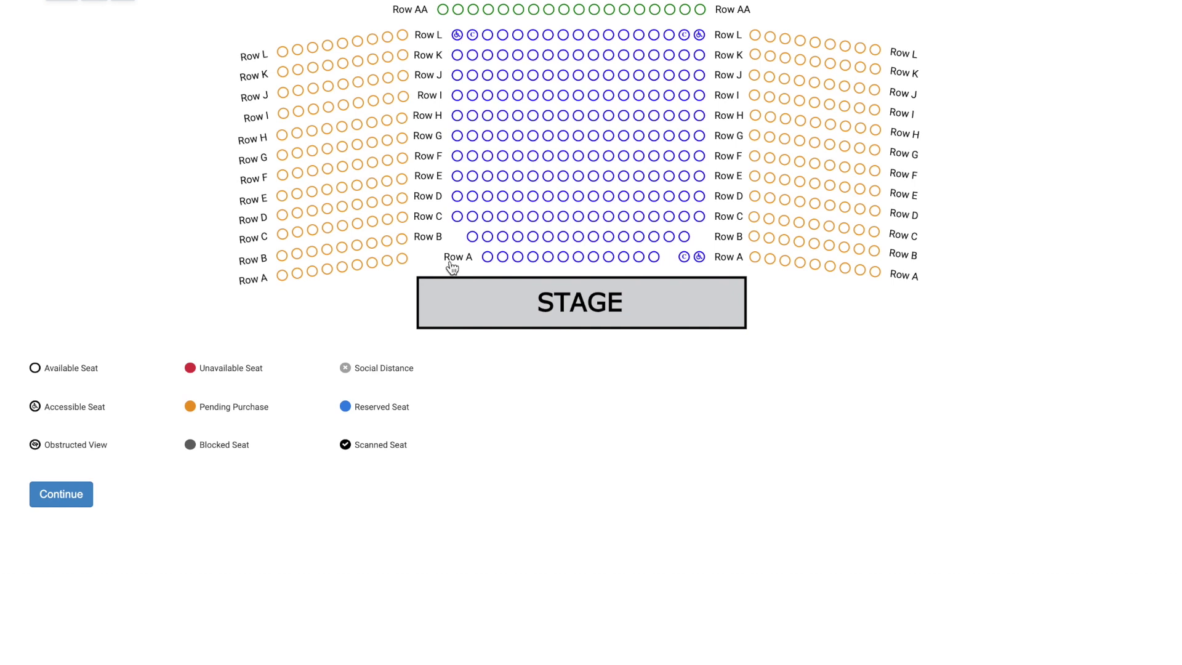
pyautogui.rightClick(487, 257)
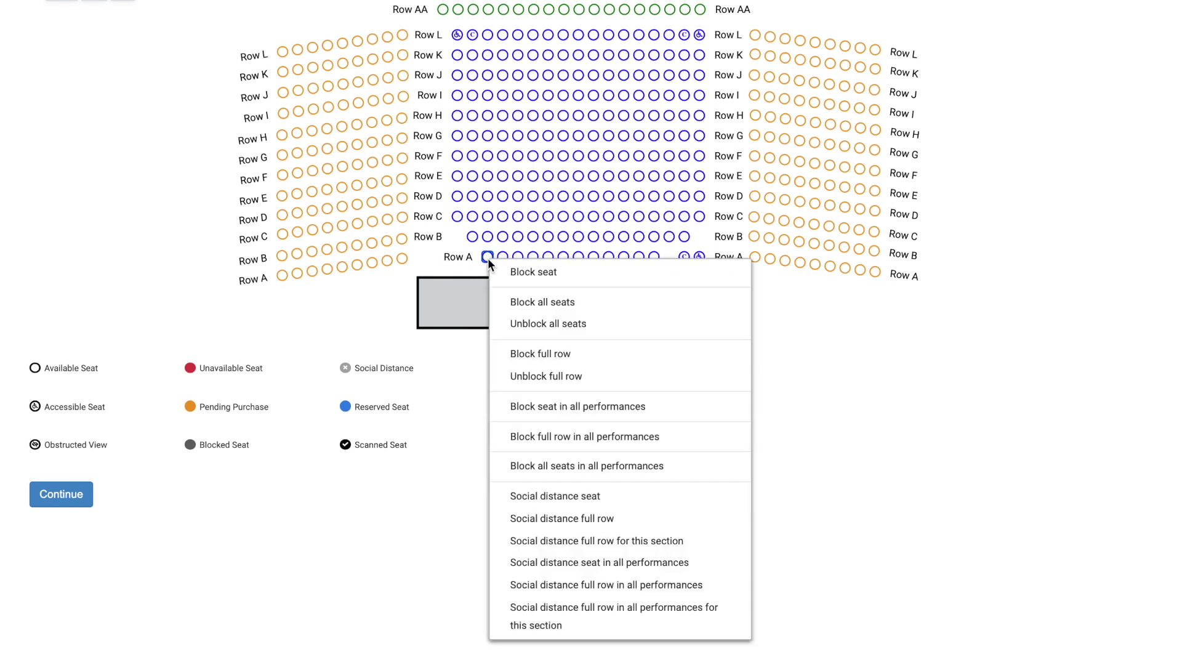
# Step: Block every Row A seat across all three sections for all performances
pyautogui.click(504, 443)
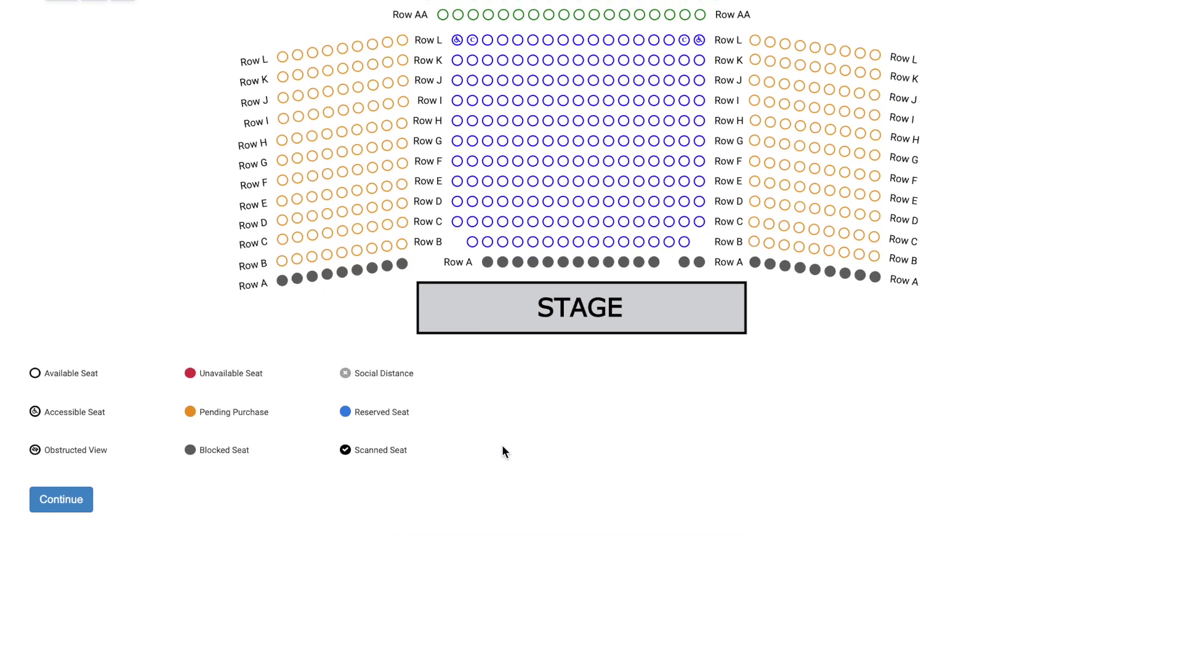
pyautogui.scroll(2, 502, 445)
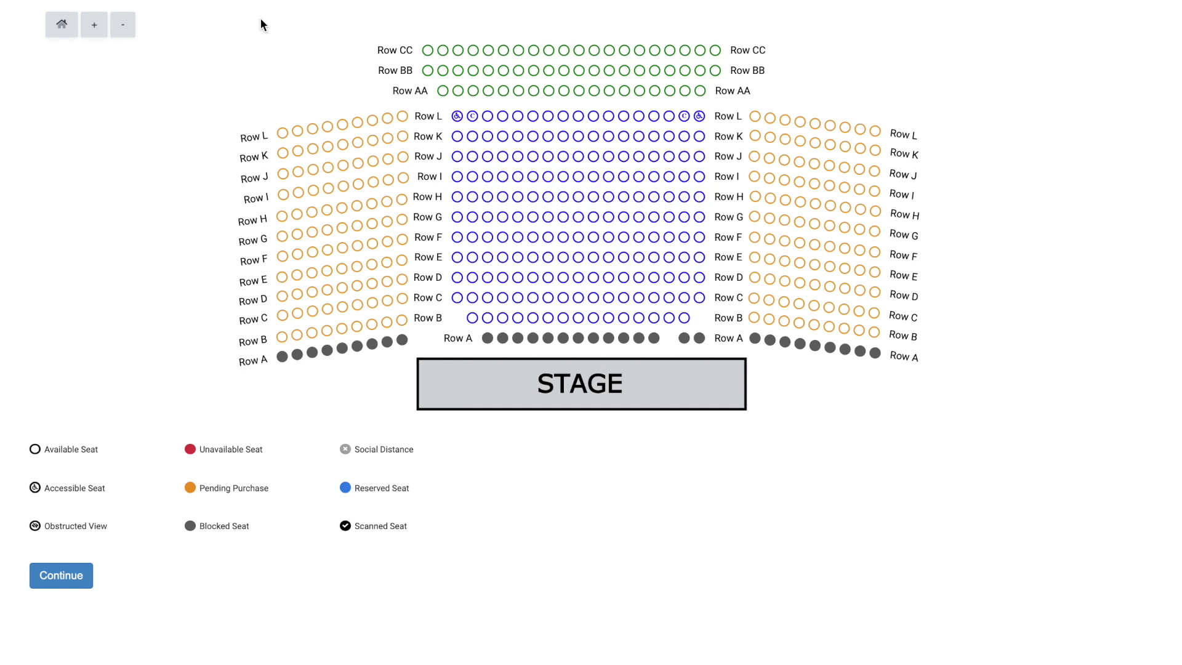
pyautogui.rightClick(426, 52)
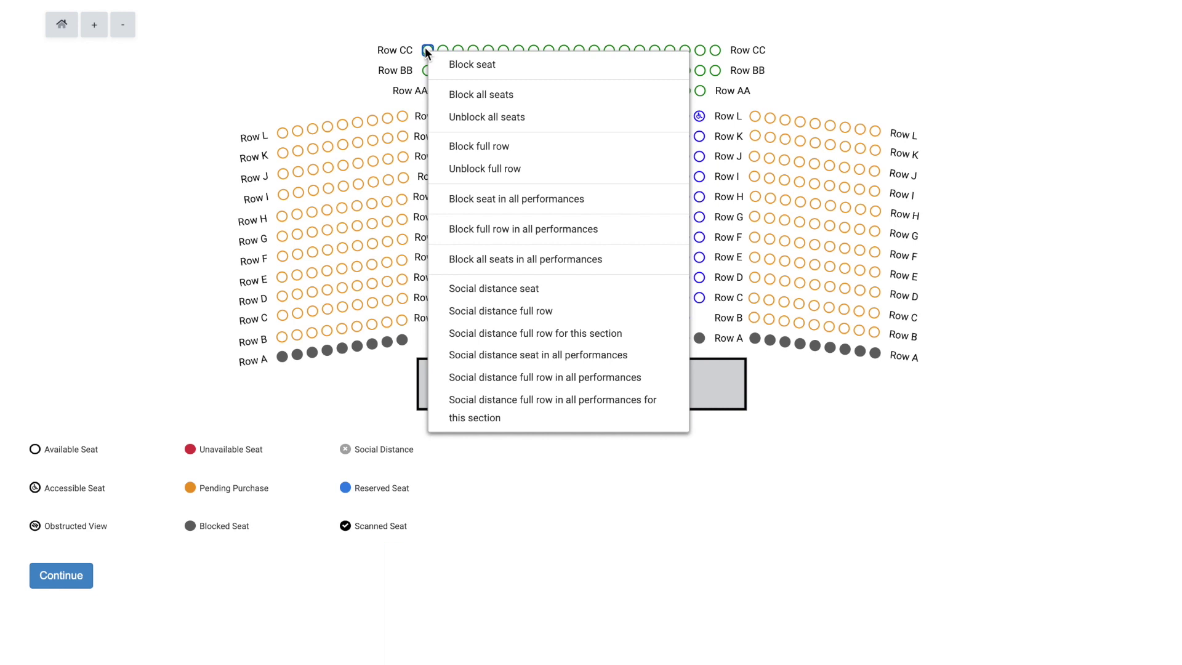
# Step: Block the full Row CC on the Hamlet seat map
pyautogui.click(439, 154)
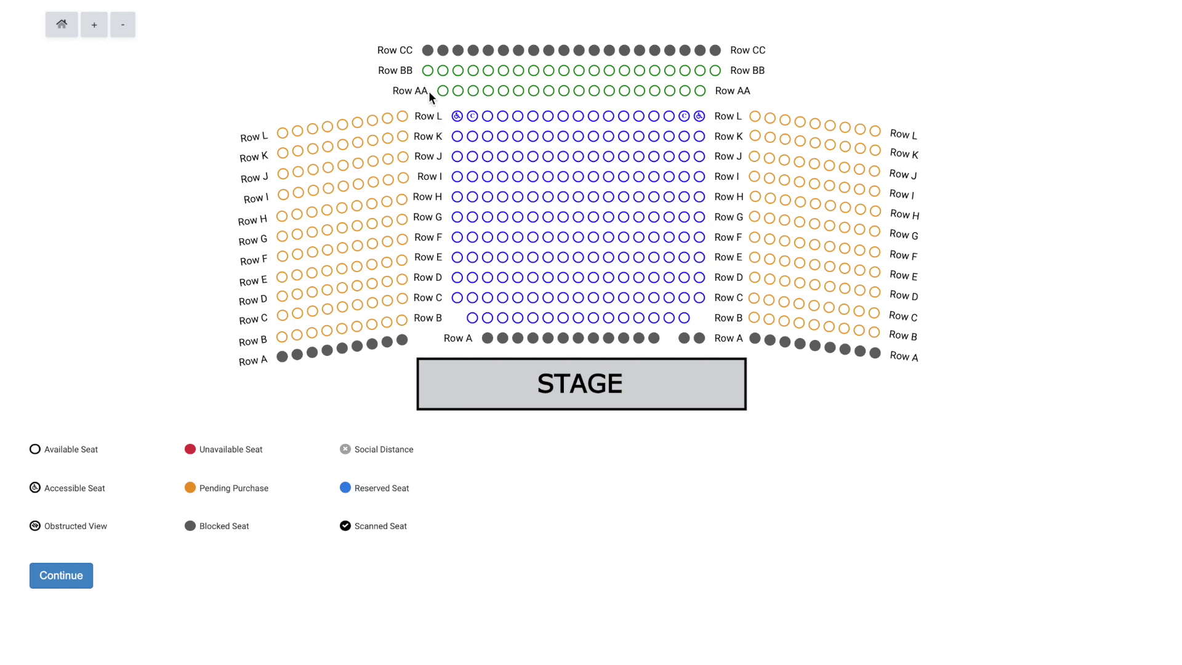
pyautogui.rightClick(427, 72)
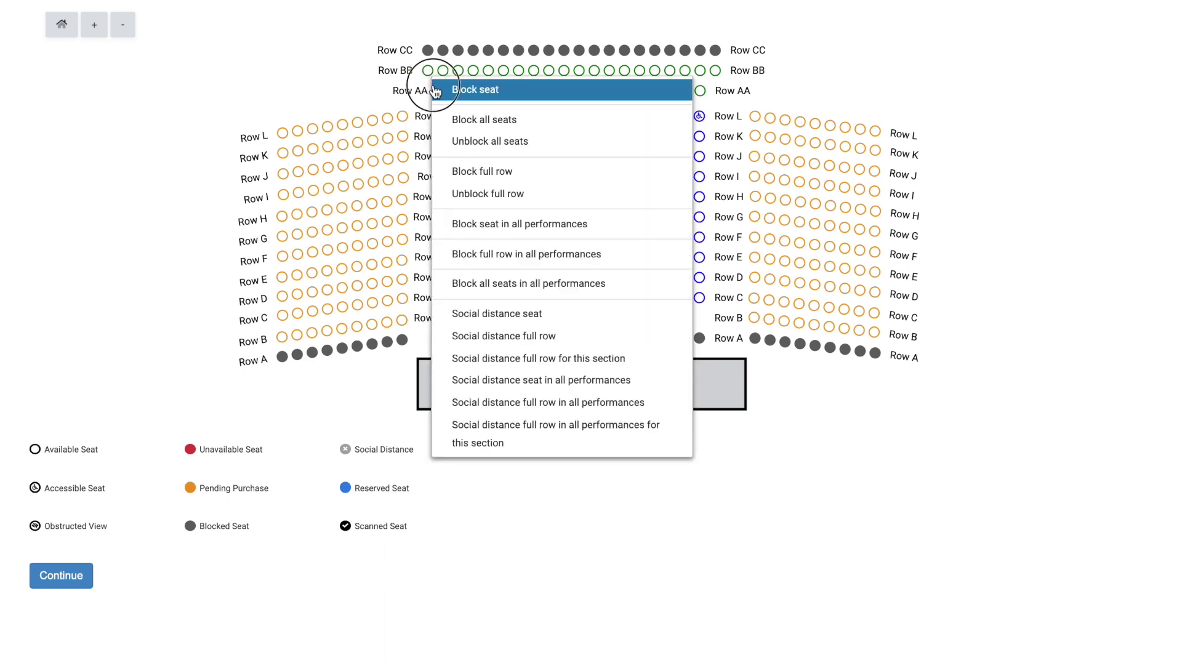
pyautogui.click(436, 91)
pyautogui.rightClick(443, 71)
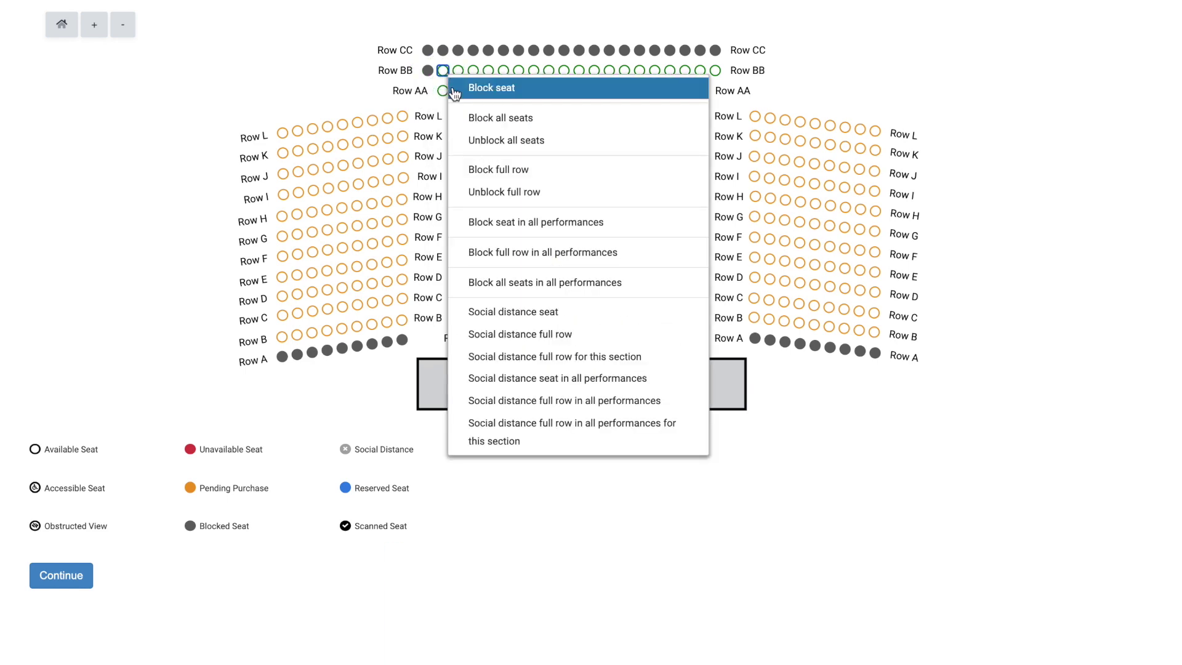
pyautogui.click(454, 91)
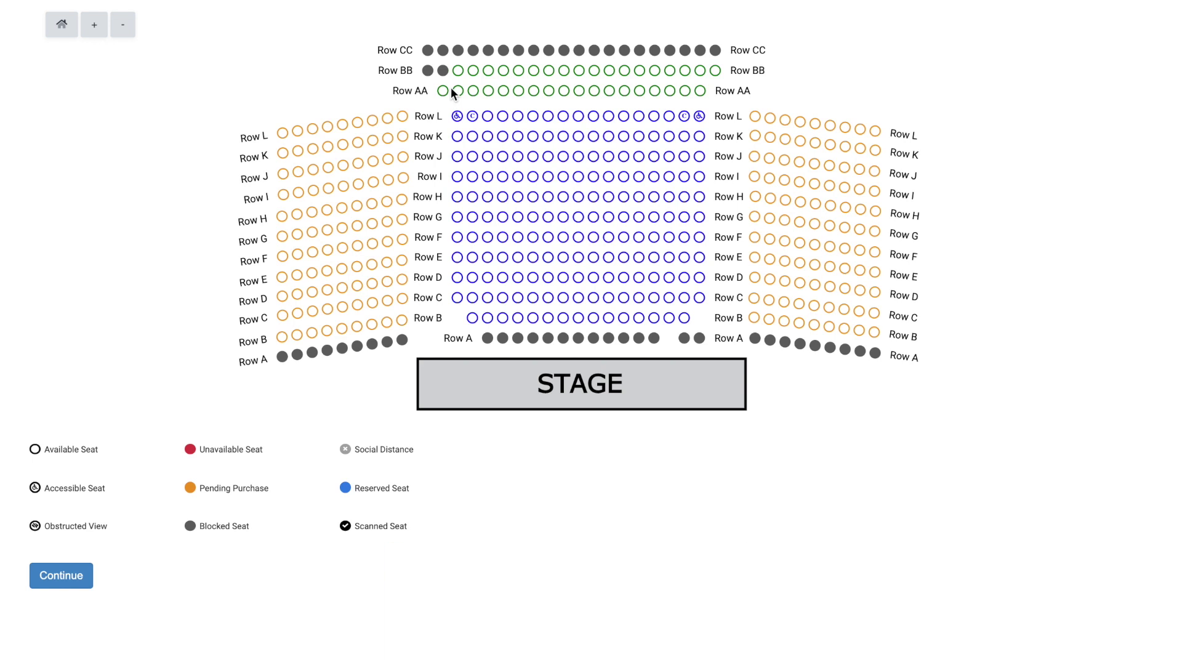
pyautogui.rightClick(442, 72)
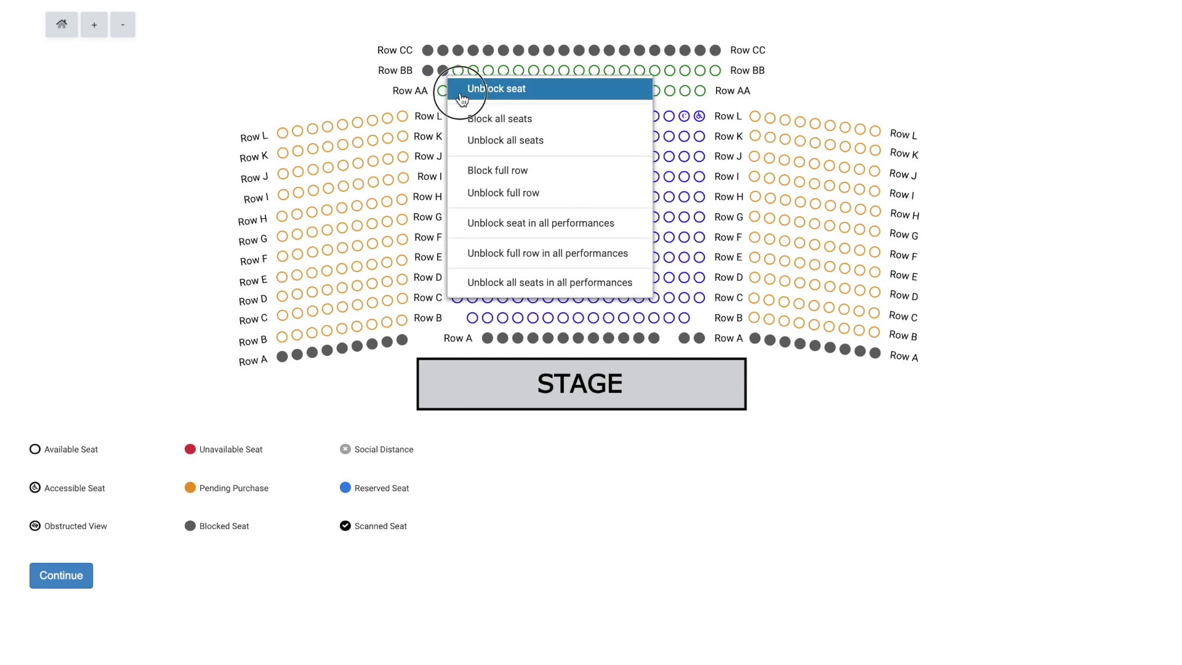
pyautogui.click(462, 98)
pyautogui.rightClick(428, 72)
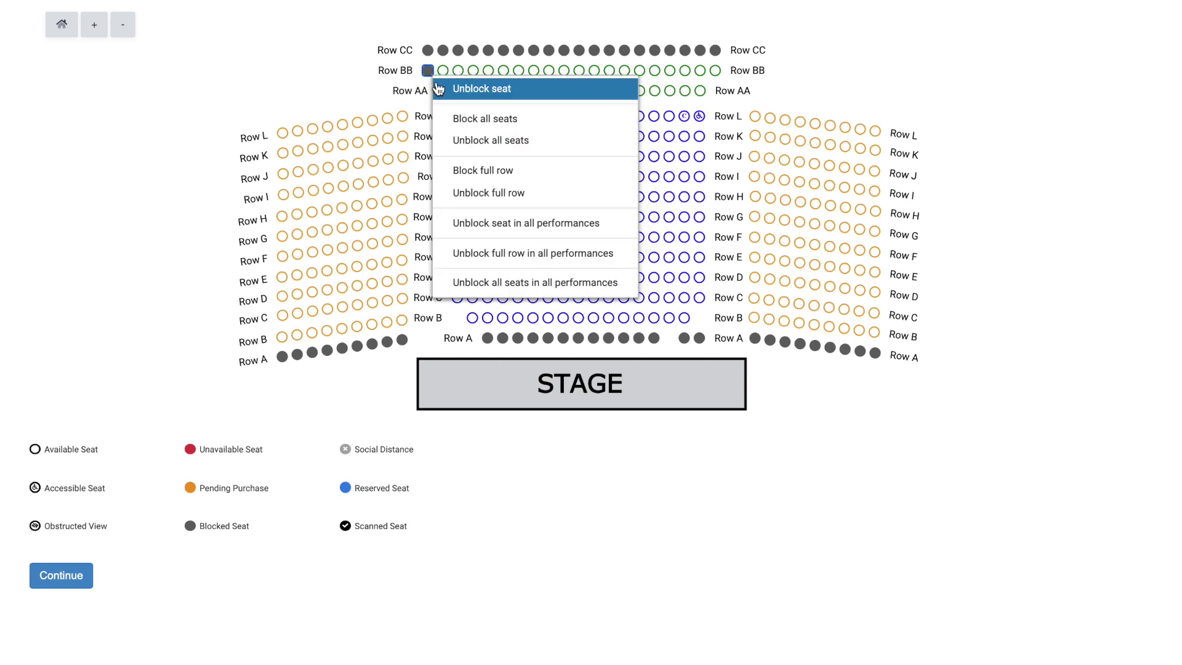
pyautogui.click(438, 90)
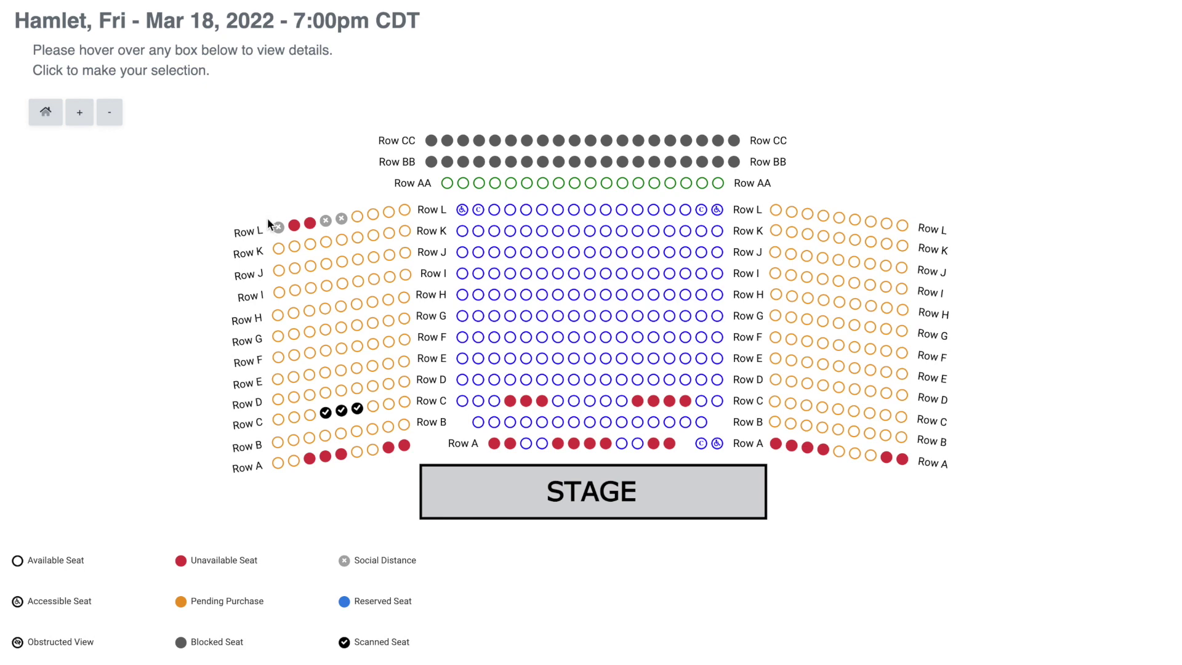
pyautogui.moveTo(278, 234)
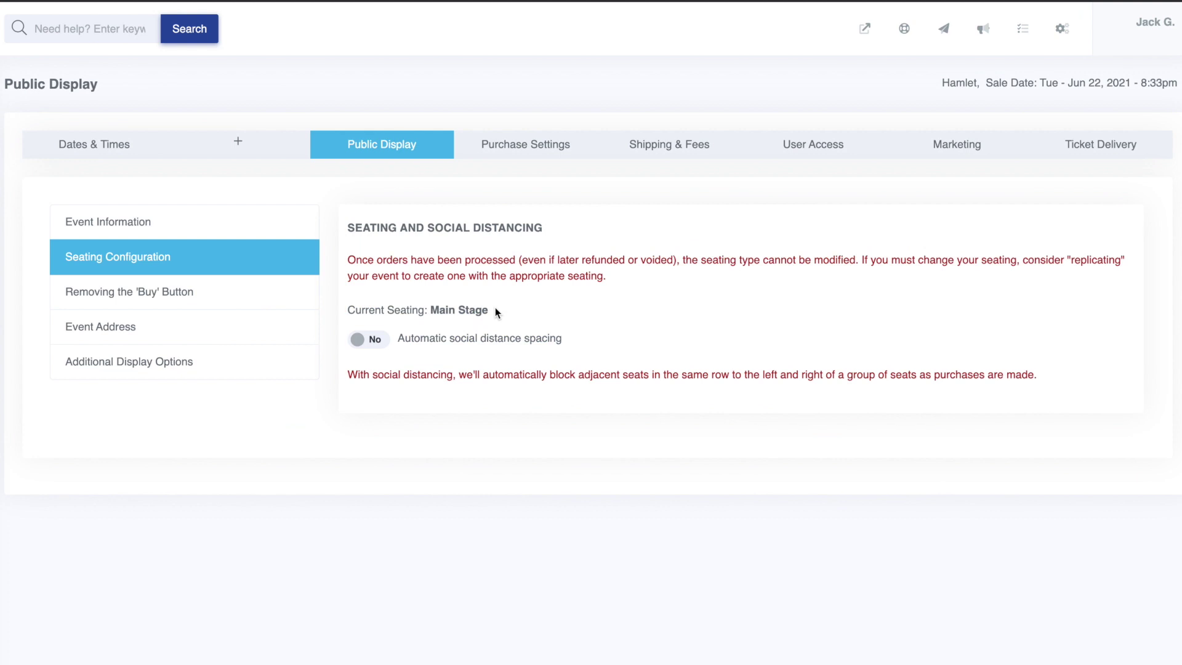
# Step: Switch automatic social distance spacing to Yes with 2 seats blocked
pyautogui.click(377, 346)
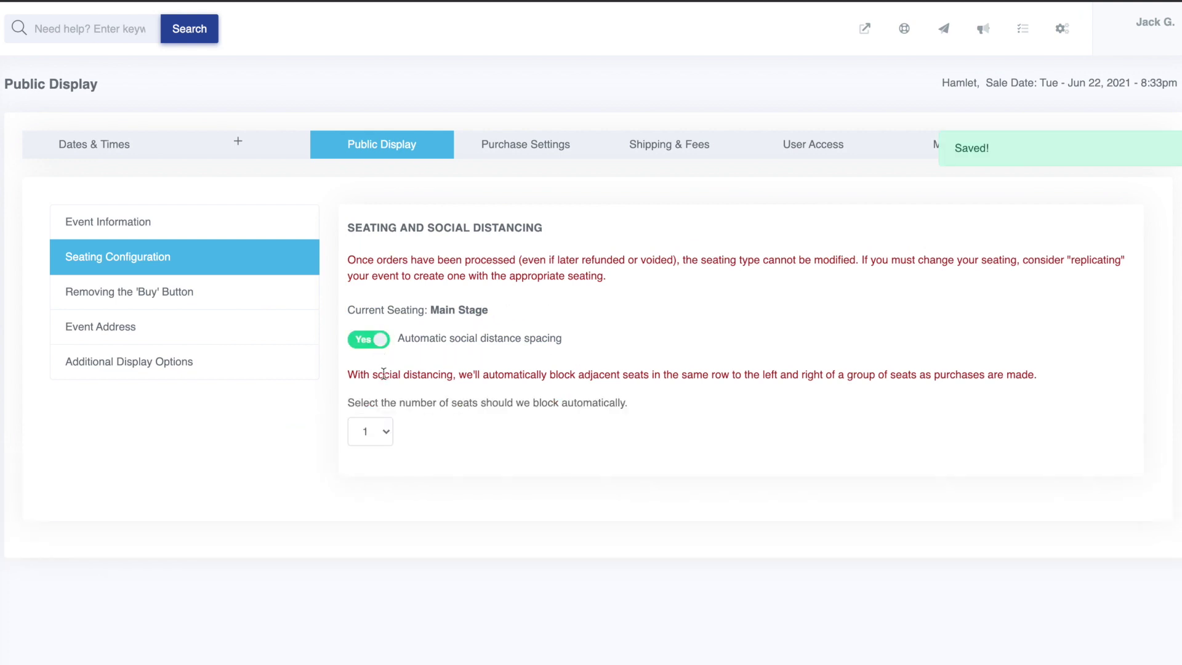
pyautogui.click(389, 430)
pyautogui.click(383, 443)
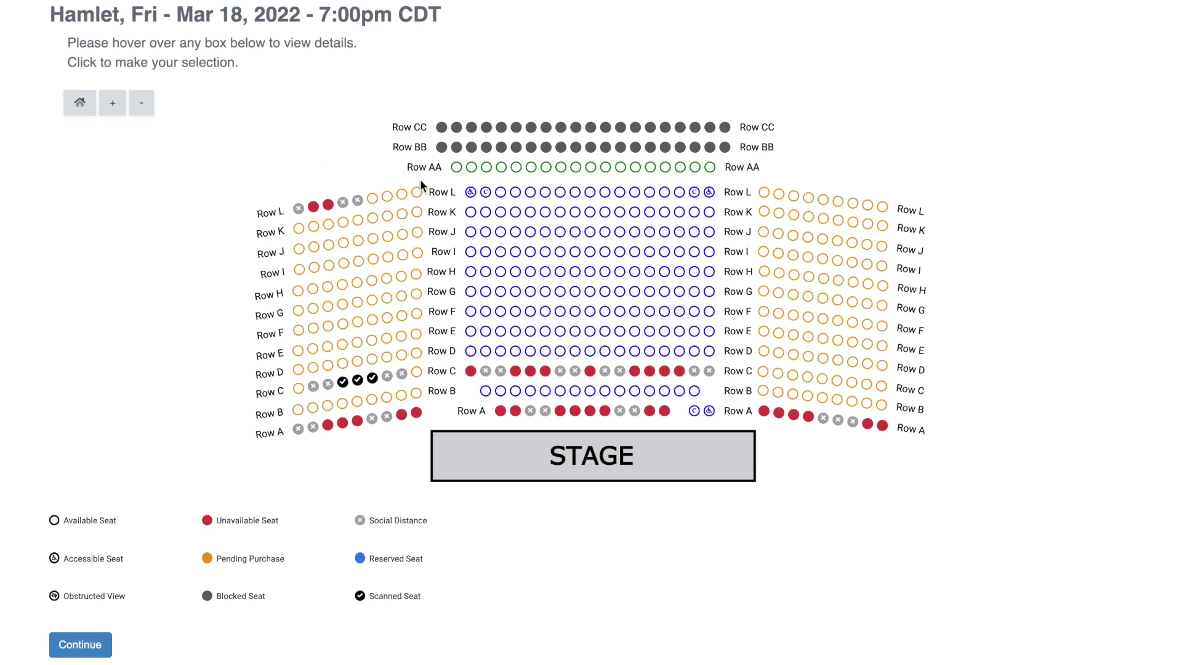
# Step: Mark the full Rows B and D as social distance seats
pyautogui.rightClick(417, 392)
pyautogui.scroll(-2, 431, 401)
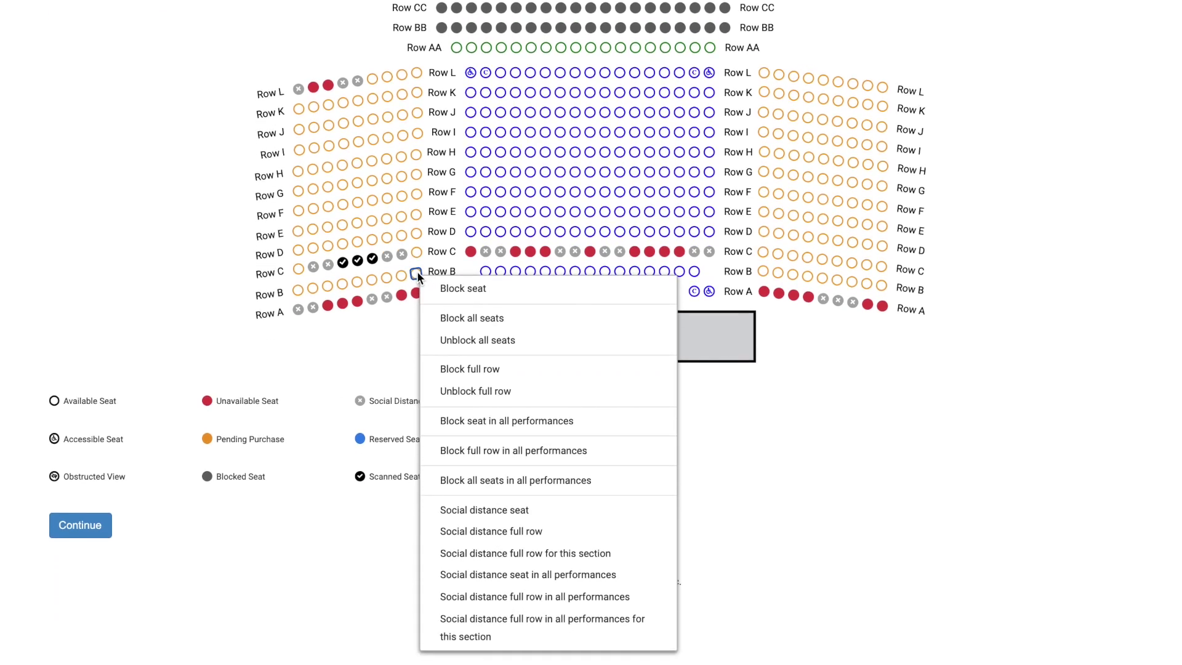
pyautogui.click(555, 533)
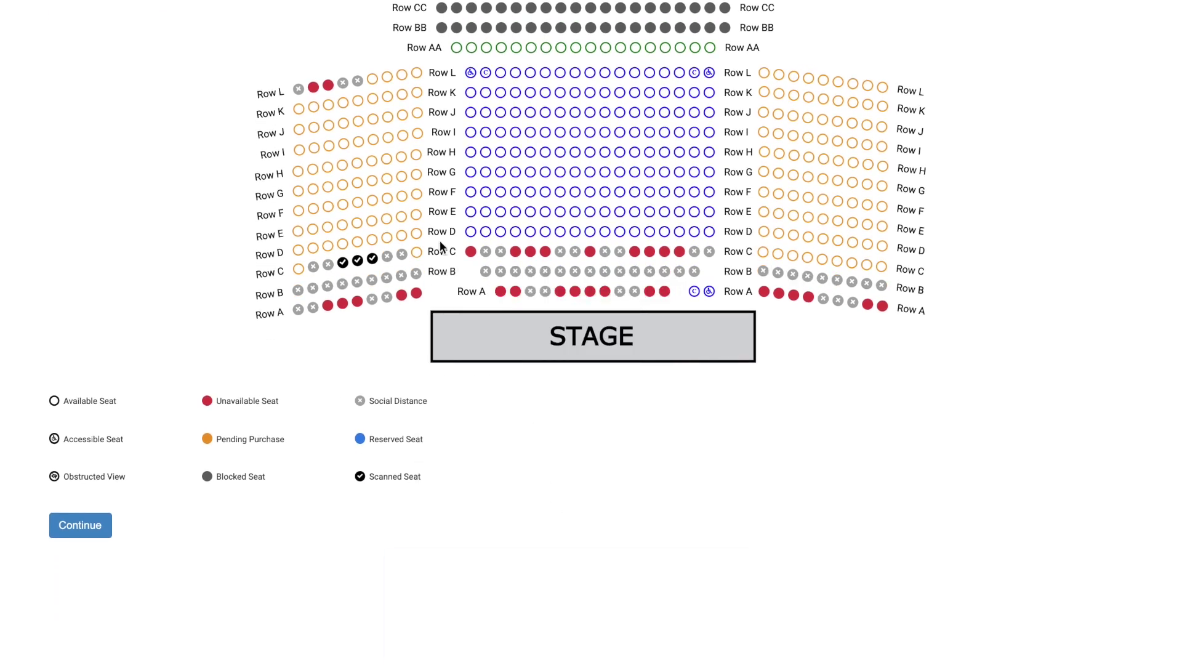
pyautogui.rightClick(416, 236)
pyautogui.click(602, 491)
# Step: Social-distance Row F, then unblock the full Row F again
pyautogui.rightClick(419, 196)
pyautogui.click(574, 448)
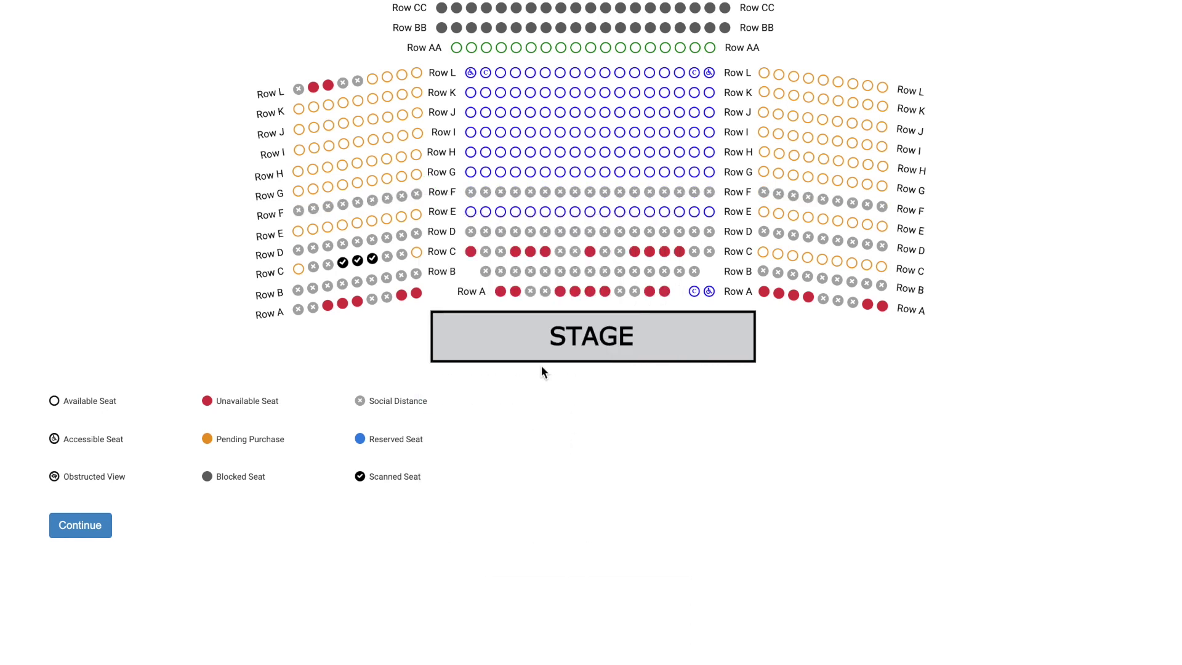
pyautogui.rightClick(421, 192)
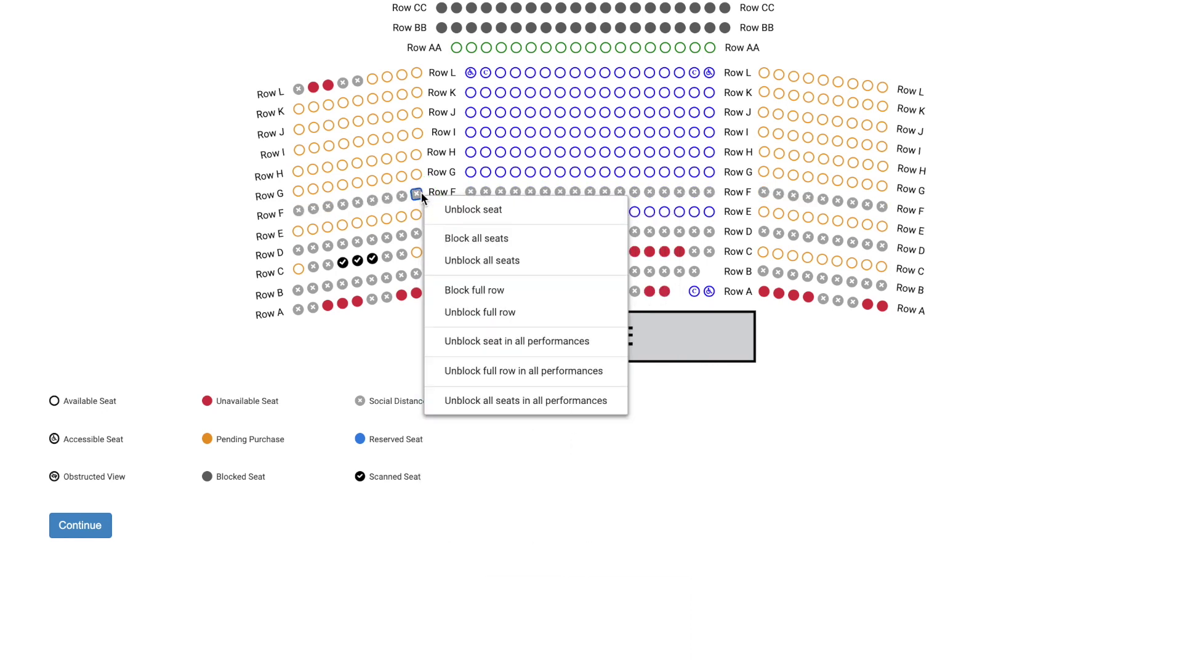
pyautogui.click(435, 312)
# Step: Unblock the full Rows D and B
pyautogui.rightClick(423, 238)
pyautogui.click(449, 353)
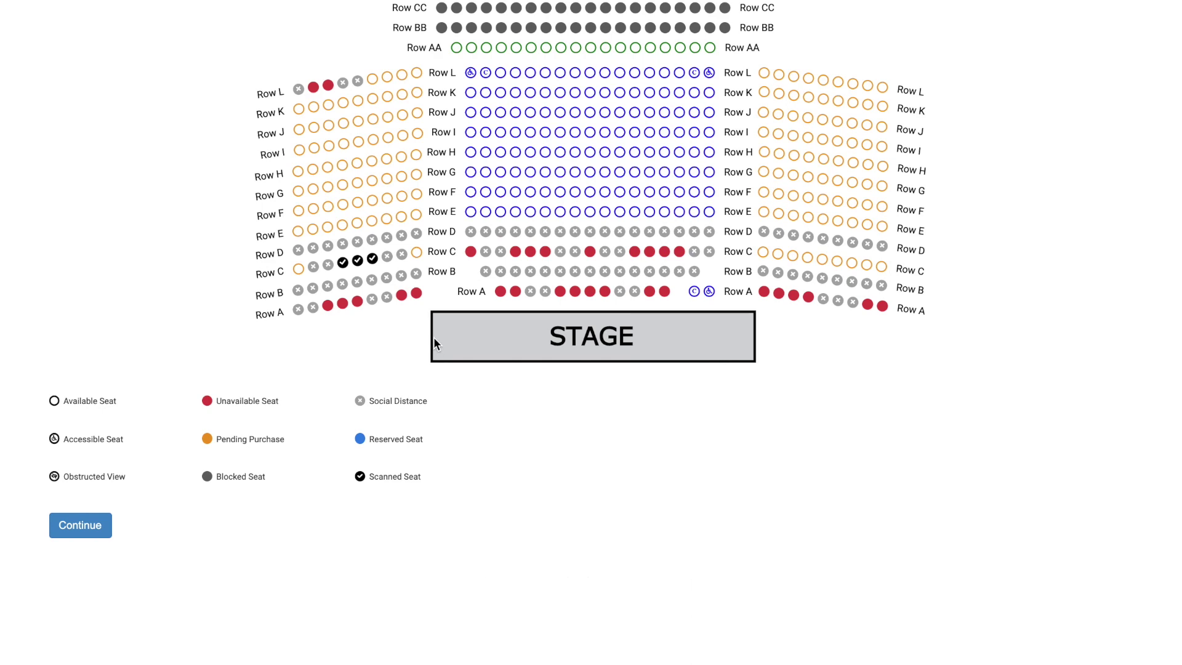
pyautogui.rightClick(418, 275)
pyautogui.click(431, 389)
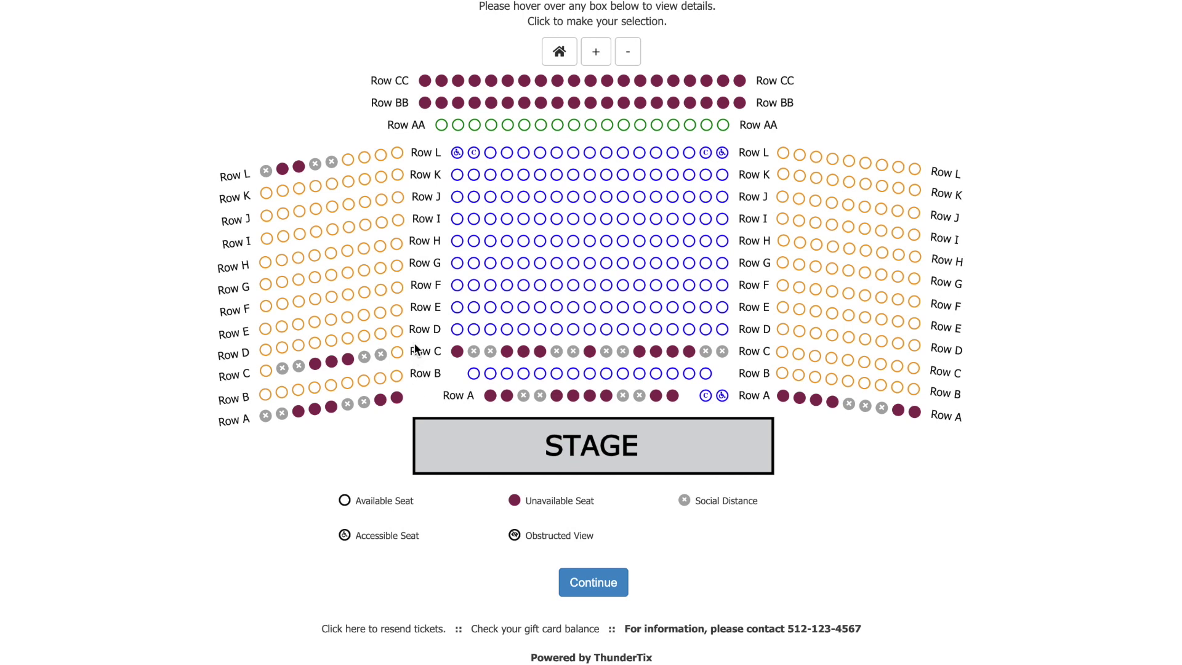
# Step: Pick Row G seats 103, 104 and 106, leaving a gap, and try to continue
pyautogui.click(490, 263)
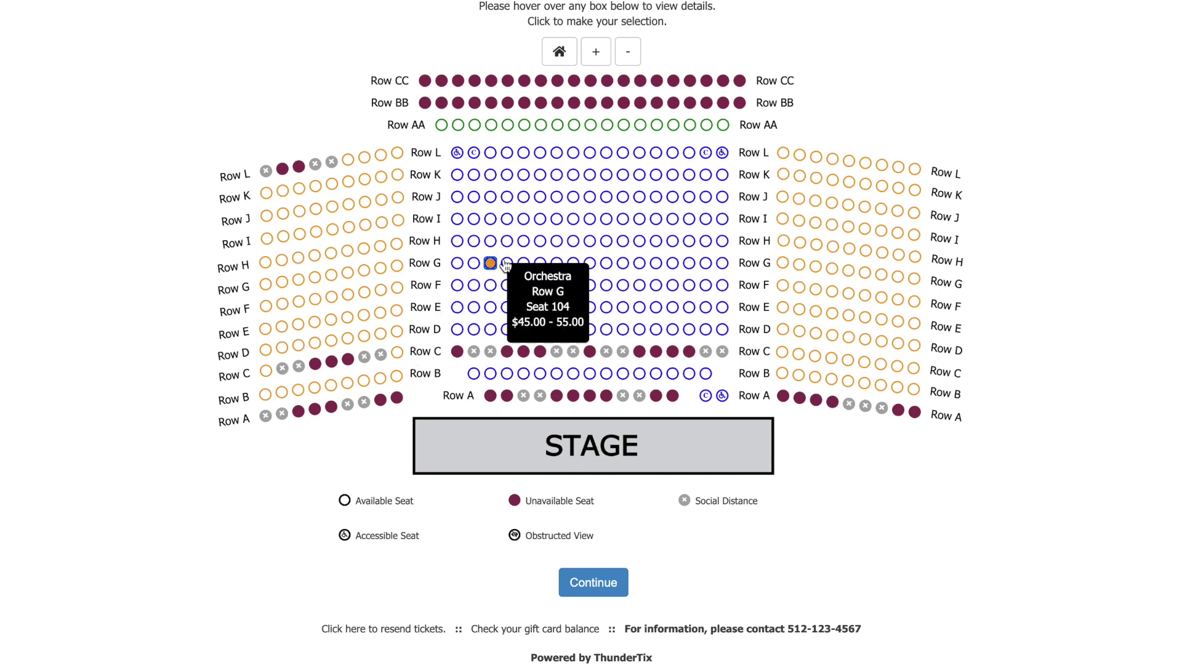
pyautogui.click(506, 263)
pyautogui.click(540, 263)
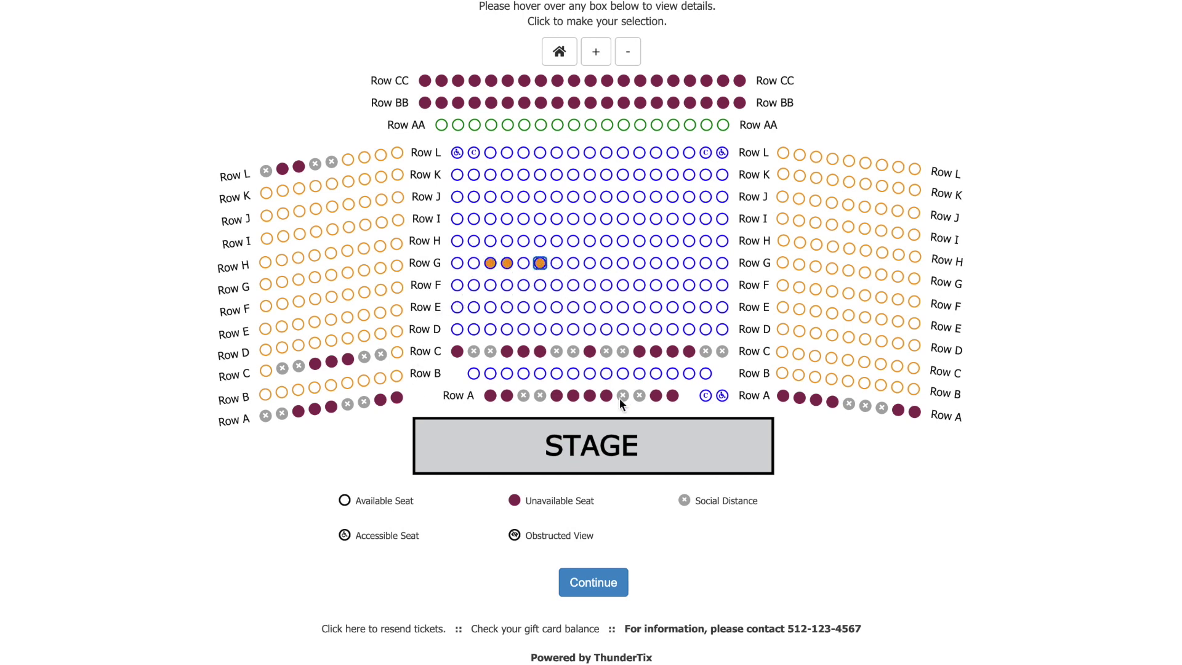
pyautogui.click(622, 579)
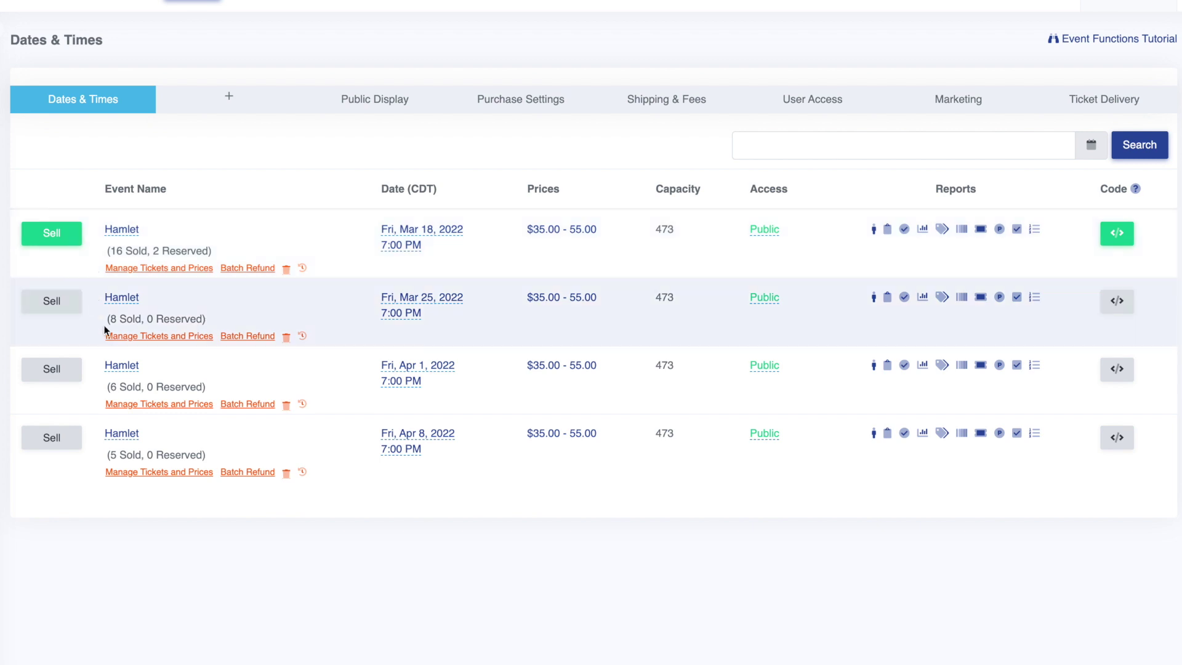
# Step: Open ticket prices for the March 25 Hamlet performance and begin setting per-section prices
pyautogui.click(141, 336)
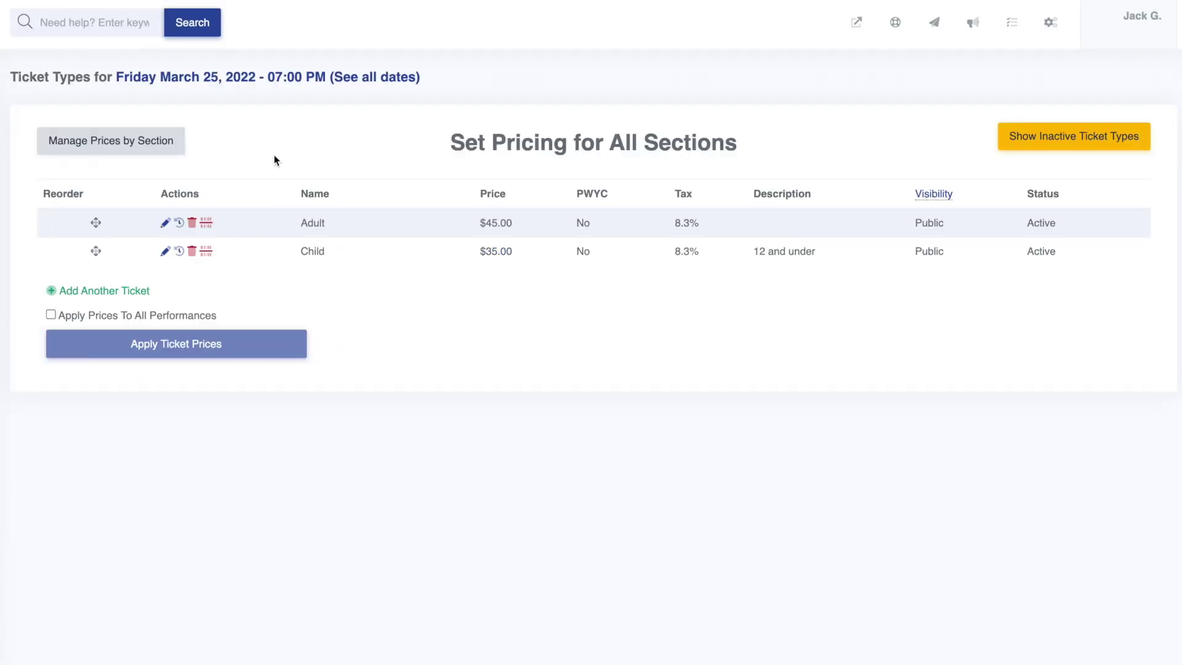
pyautogui.click(181, 141)
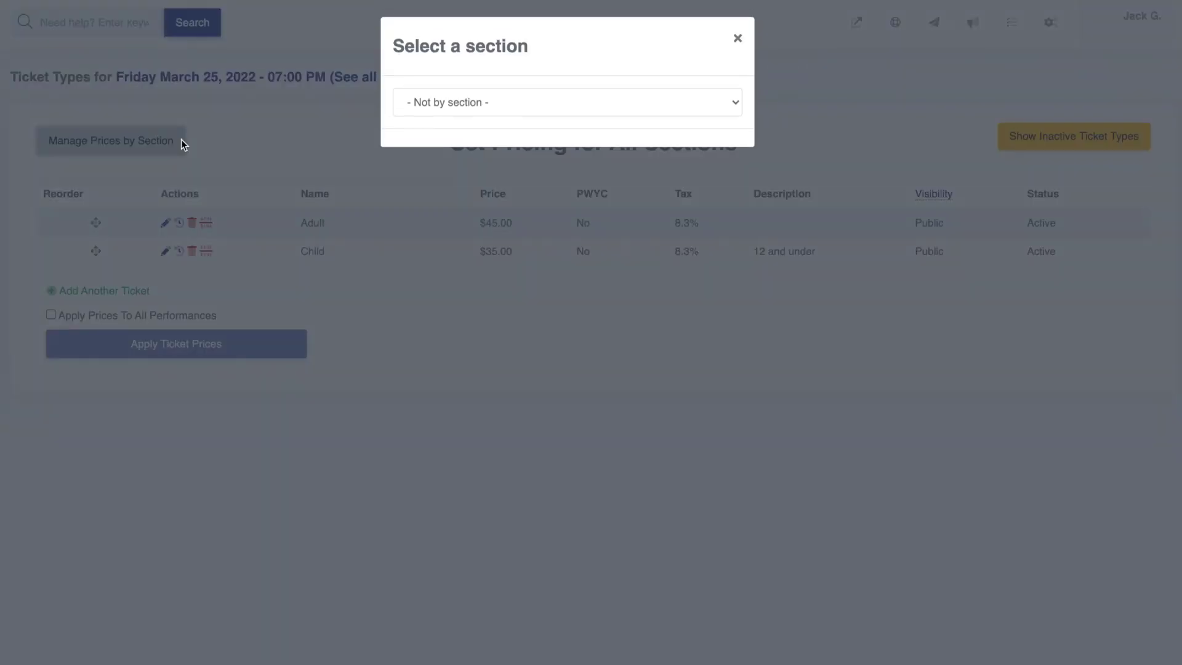
# Step: Choose the Orchestra section and change its Child ticket price to $55
pyautogui.click(528, 103)
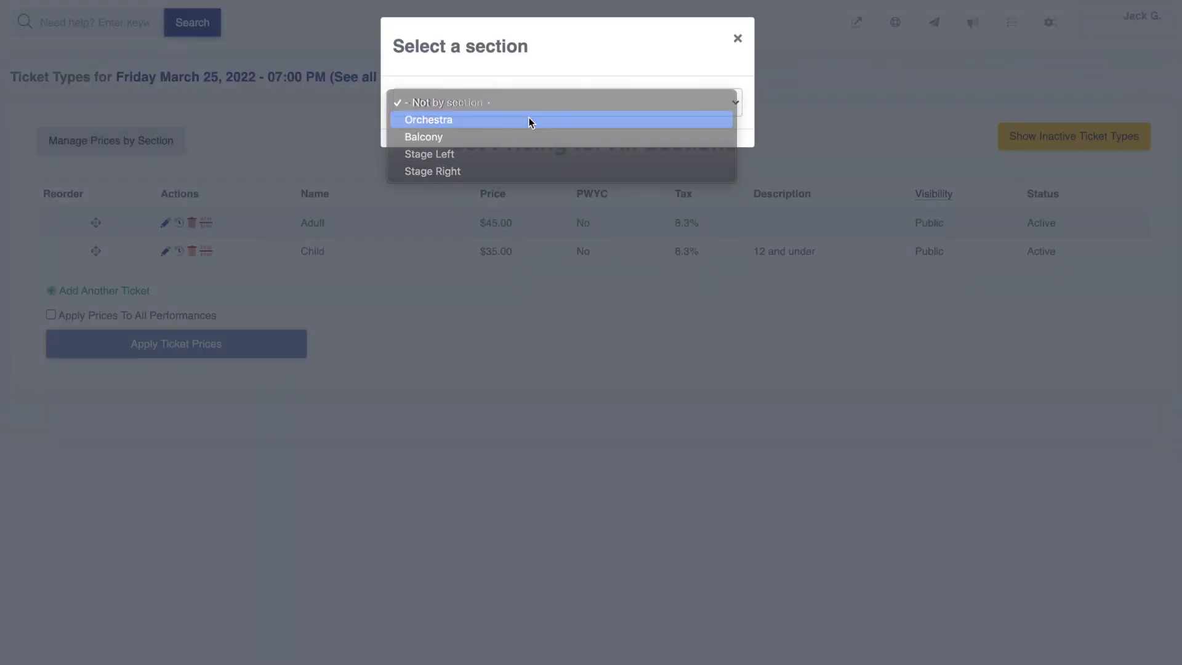
pyautogui.click(529, 119)
pyautogui.click(656, 155)
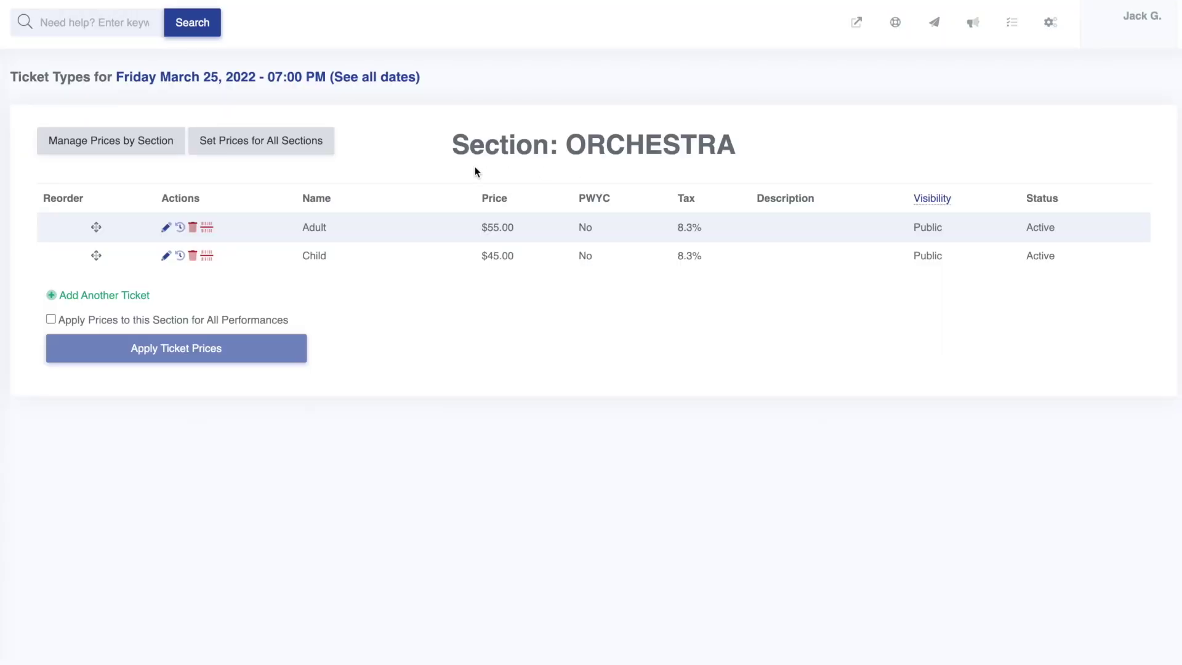
pyautogui.click(166, 253)
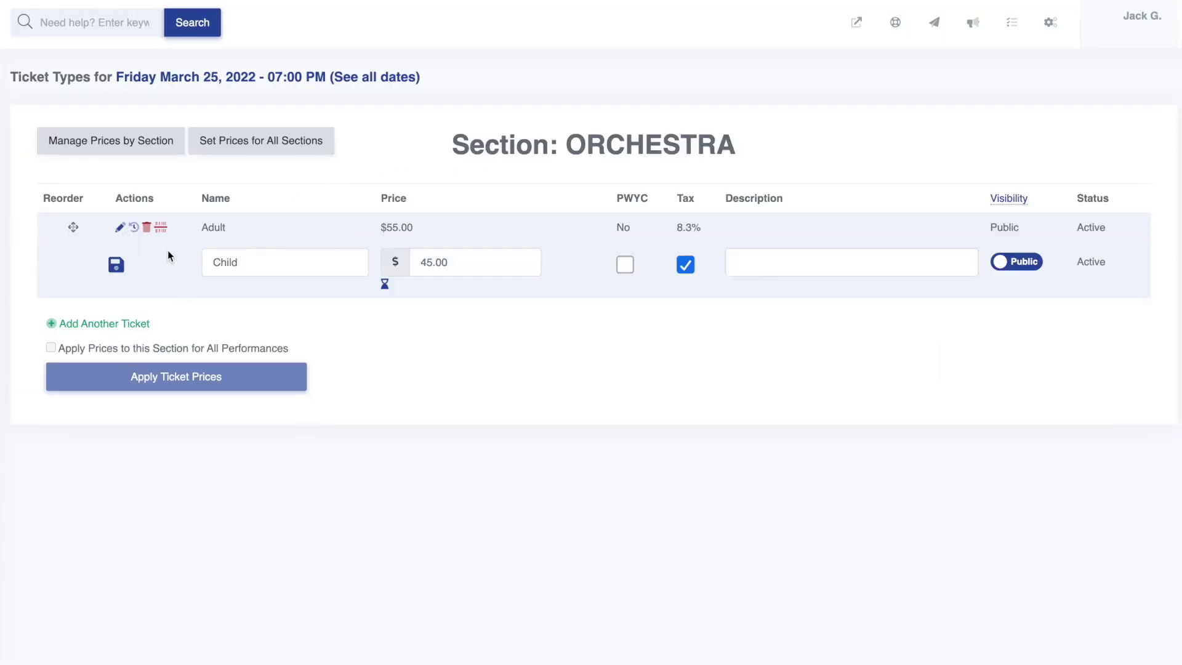
pyautogui.doubleClick(432, 261)
pyautogui.write('55')
pyautogui.click(117, 265)
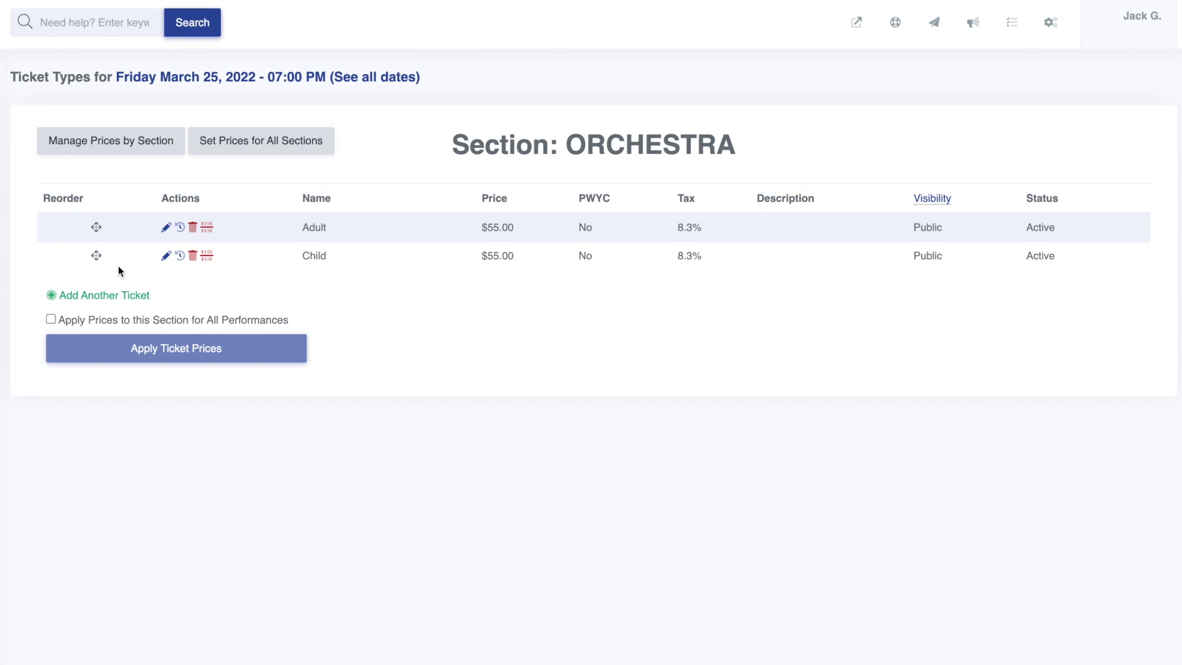
# Step: Change the Orchestra Adult price to $65 and apply these prices to all performances
pyautogui.click(166, 226)
pyautogui.doubleClick(428, 233)
pyautogui.write('65')
pyautogui.click(118, 235)
pyautogui.click(50, 319)
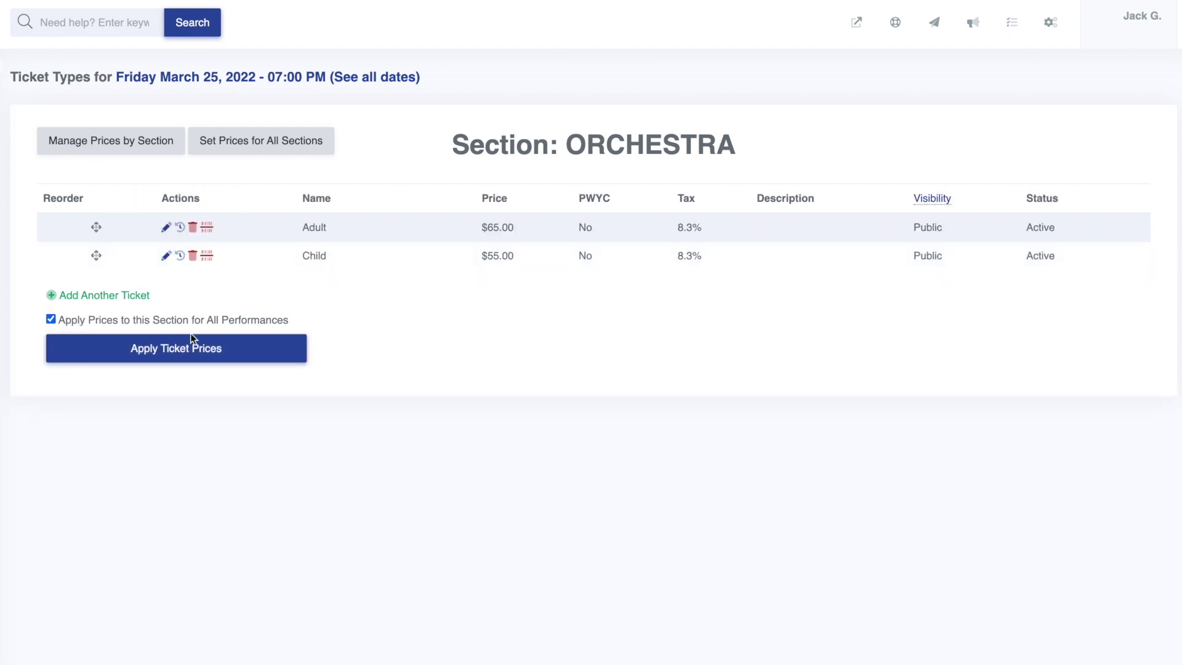
pyautogui.click(239, 349)
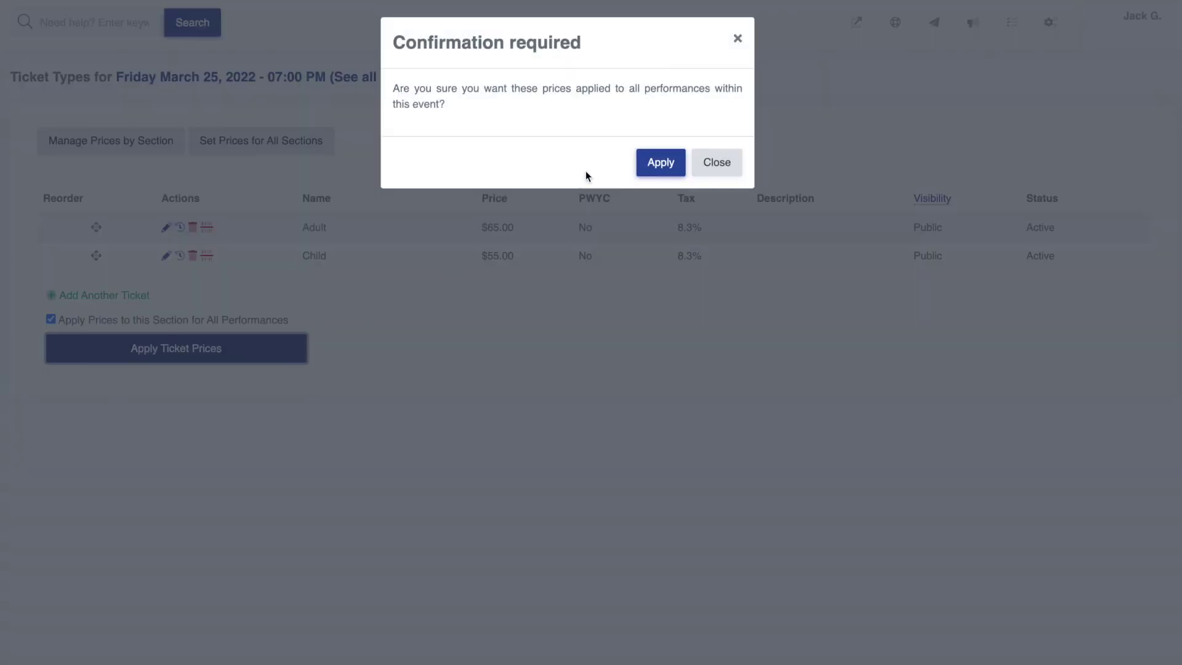
pyautogui.click(658, 164)
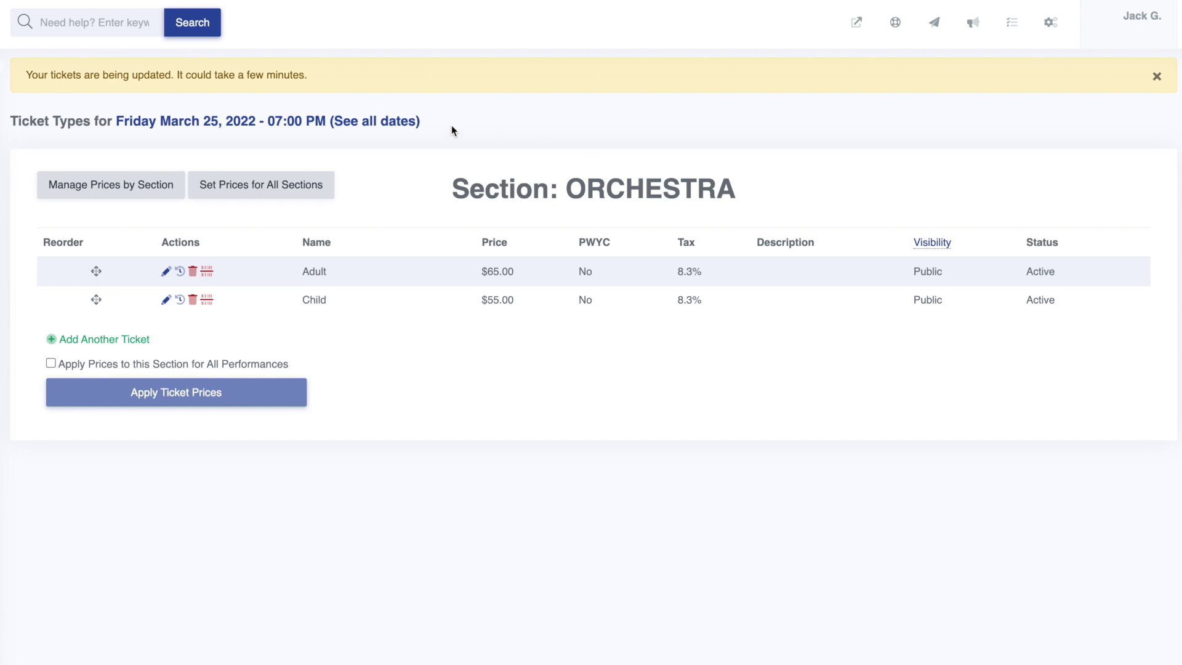
# Step: Open the March 25 2:00 PM matinee's ticket prices and lower Child to $30
pyautogui.click(415, 123)
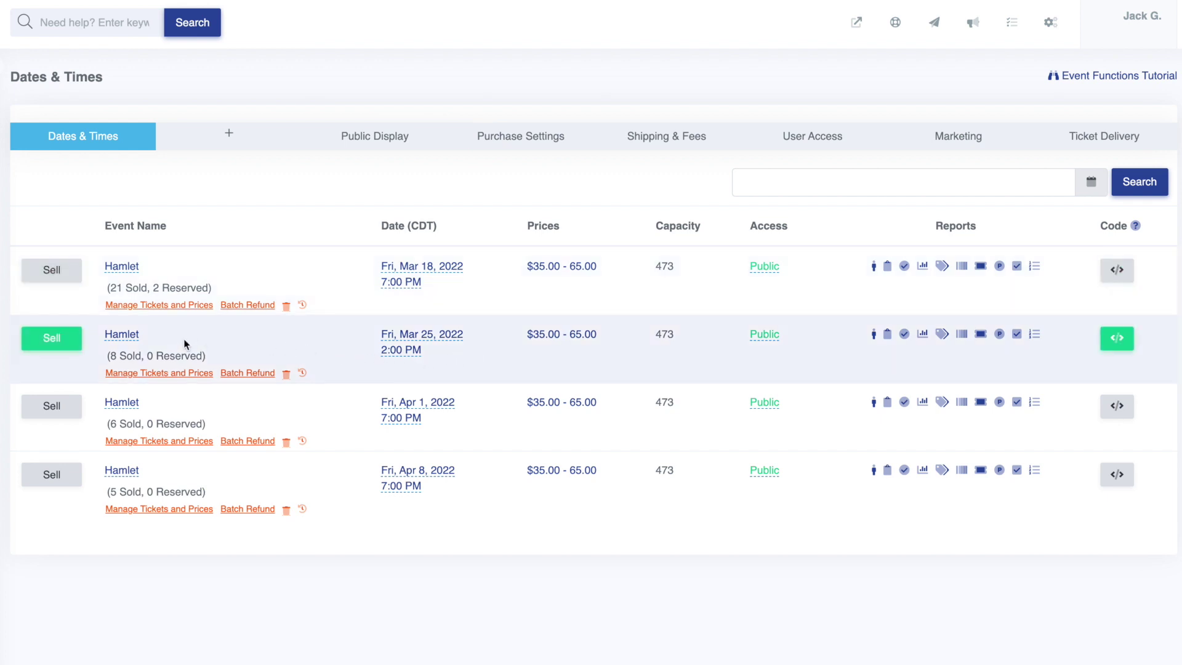
pyautogui.click(140, 375)
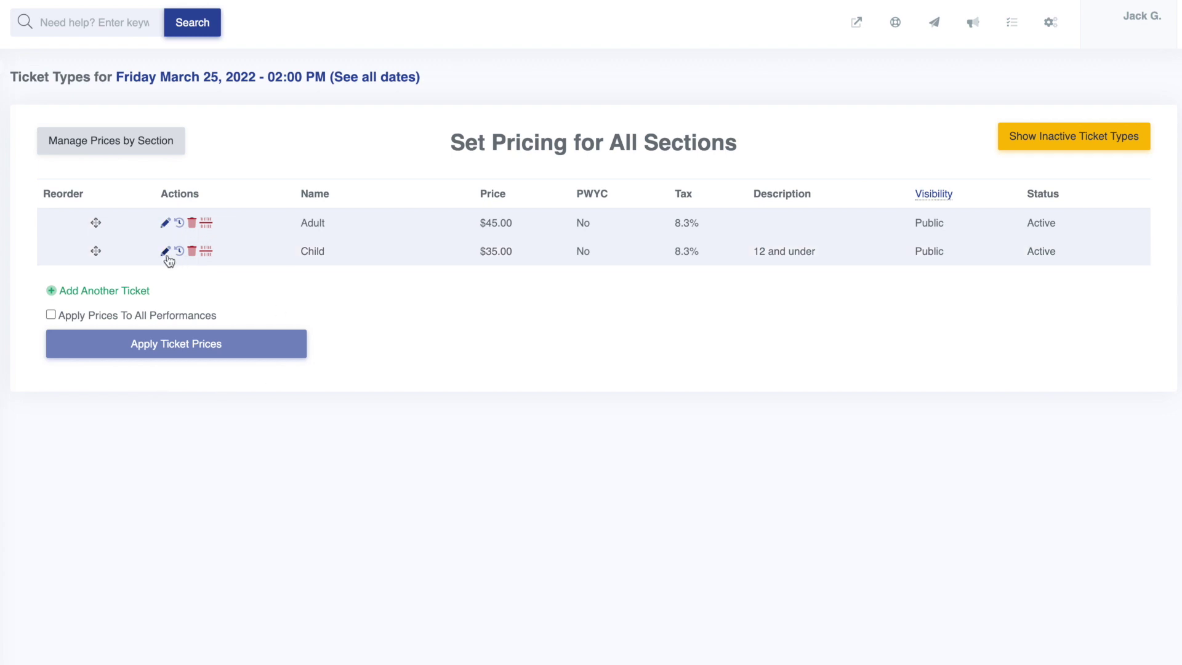
pyautogui.click(165, 250)
pyautogui.click(438, 260)
pyautogui.press('BackSpace')
pyautogui.write('0')
pyautogui.click(116, 261)
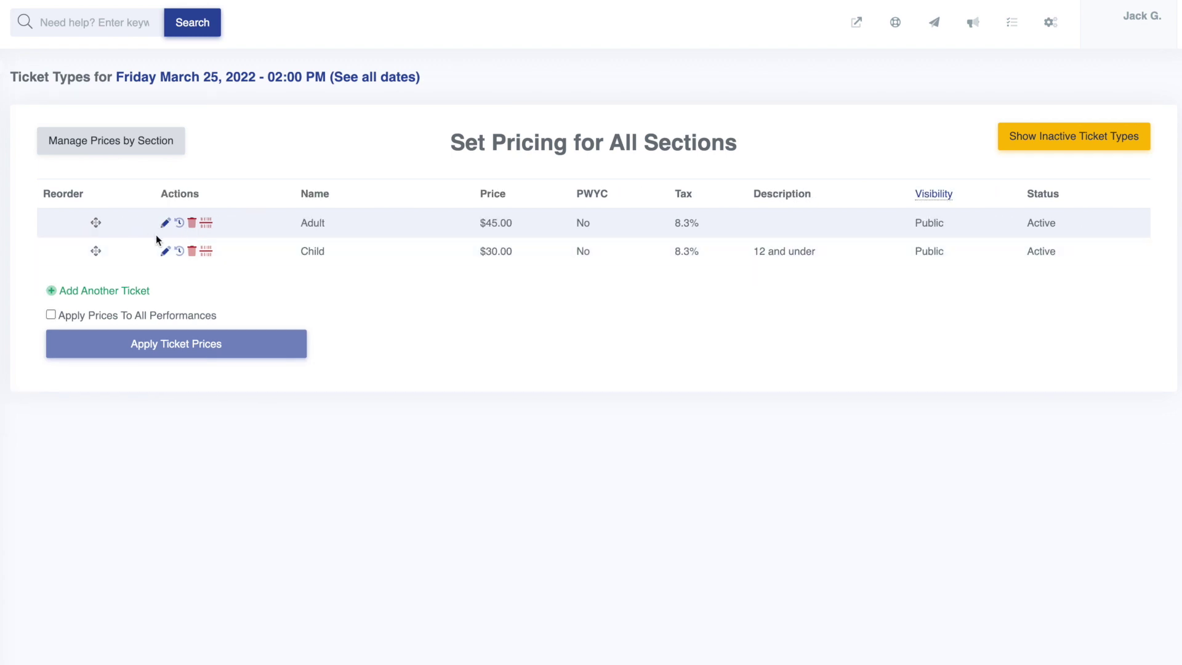
# Step: Lower the matinee Adult price to $40 and return to the dates list
pyautogui.click(165, 223)
pyautogui.click(433, 230)
pyautogui.press('BackSpace')
pyautogui.write('0')
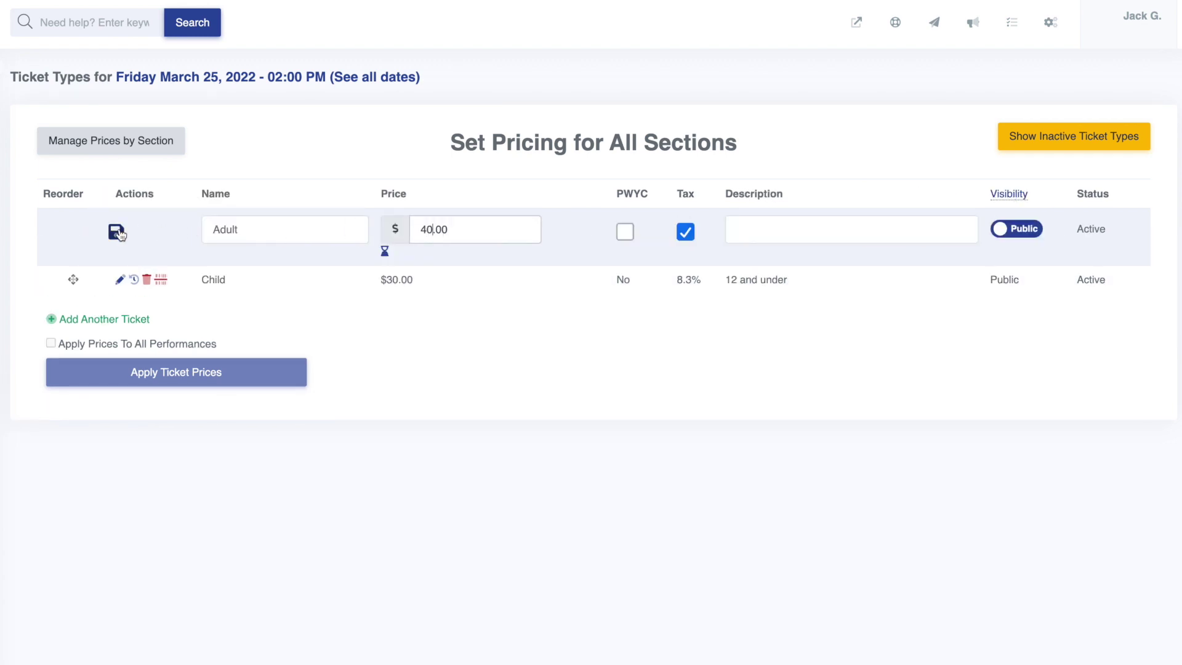
pyautogui.click(116, 231)
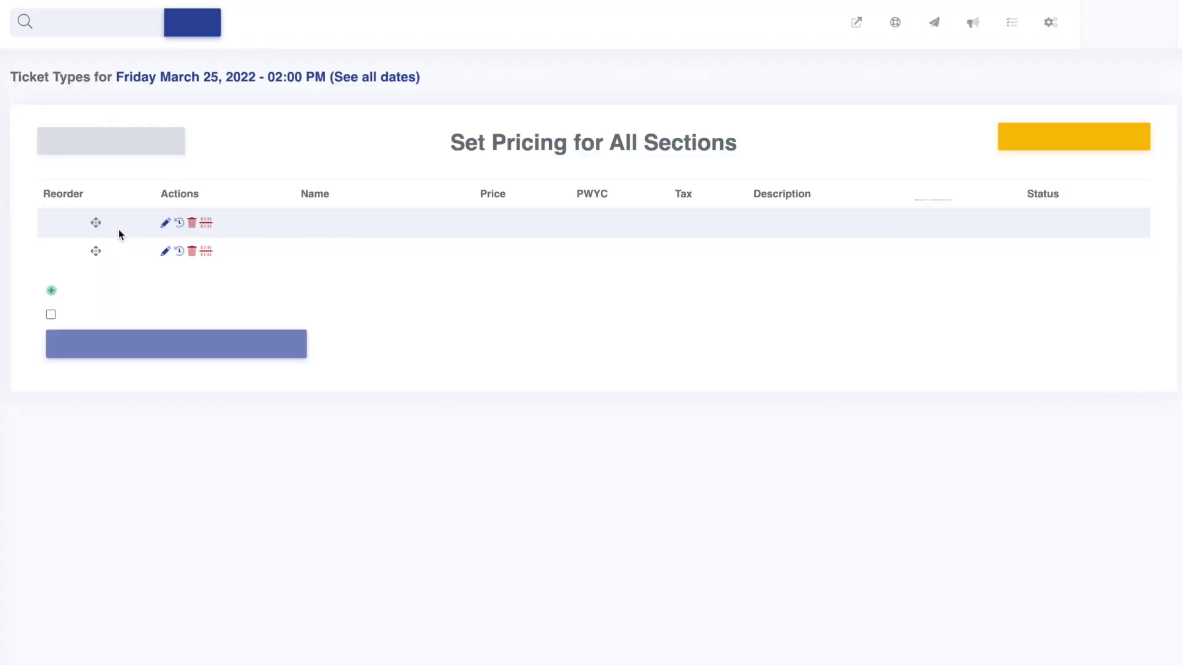
pyautogui.click(416, 79)
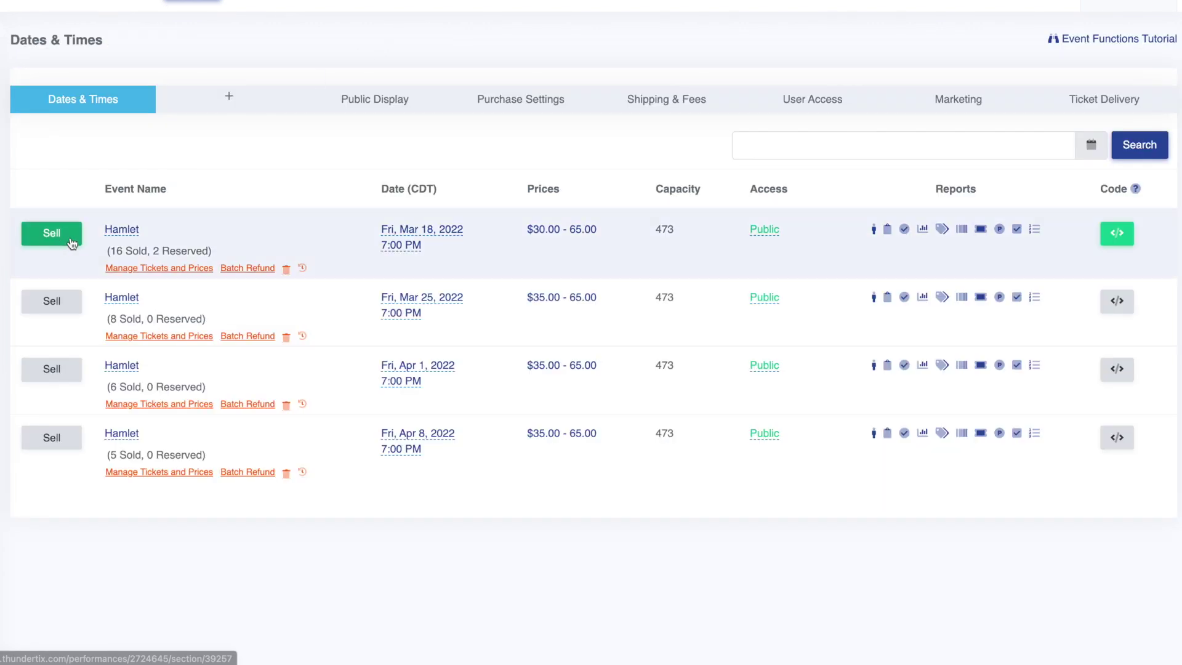
# Step: Start selling the March 18 show and select the Orchestra Row C seats
pyautogui.click(72, 243)
pyautogui.scroll(-2, 75, 246)
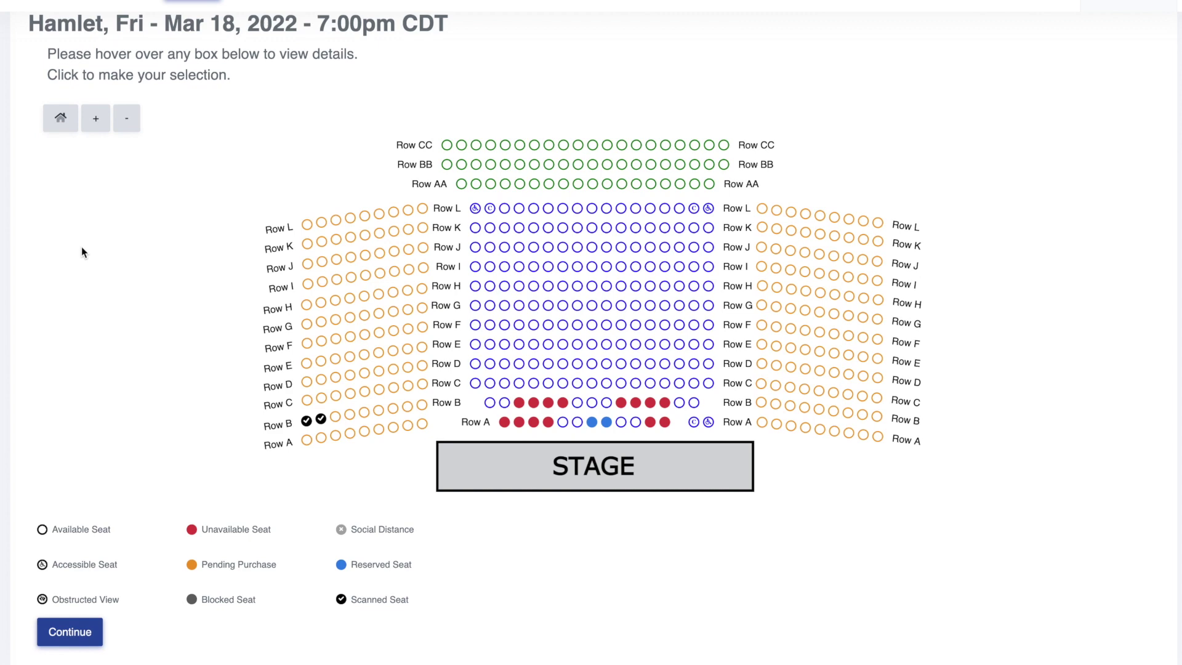
pyautogui.click(479, 385)
pyautogui.click(68, 632)
# Step: Choose a referral source and ticket delivery option, then continue to the cart
pyautogui.click(271, 312)
pyautogui.click(272, 313)
pyautogui.scroll(-5, 258, 326)
pyautogui.scroll(-1, 251, 337)
pyautogui.click(209, 302)
pyautogui.click(209, 322)
pyautogui.click(216, 385)
# Step: Decline the donation offer and set the payment method to Cash
pyautogui.click(786, 165)
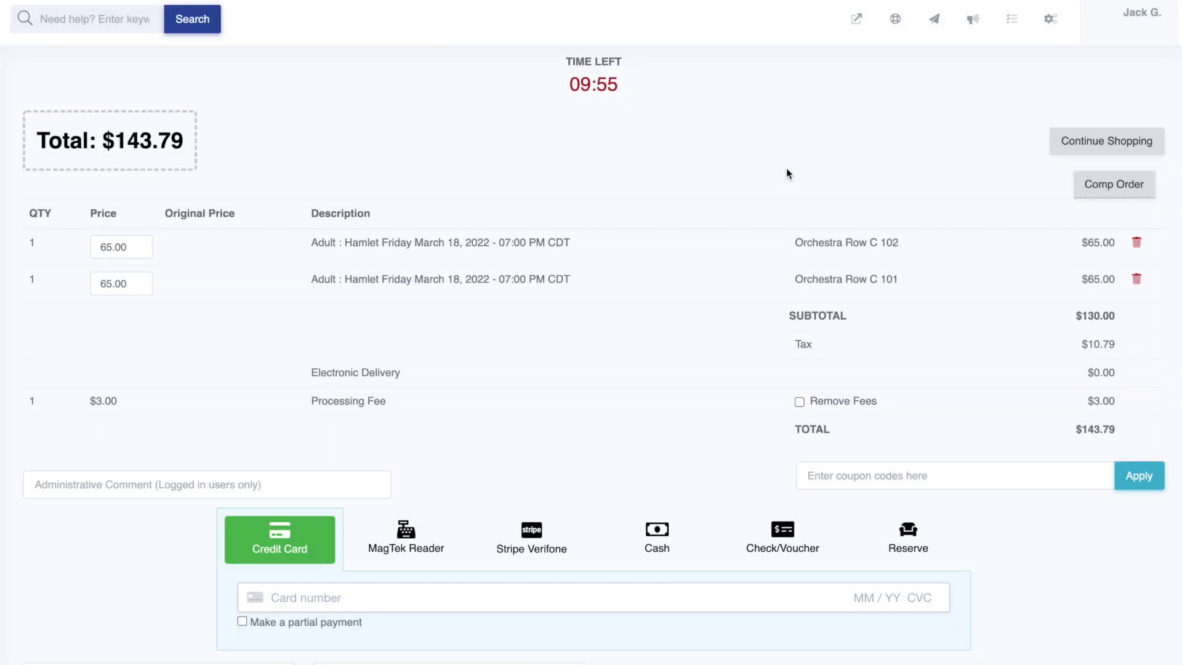
pyautogui.scroll(-7, 786, 168)
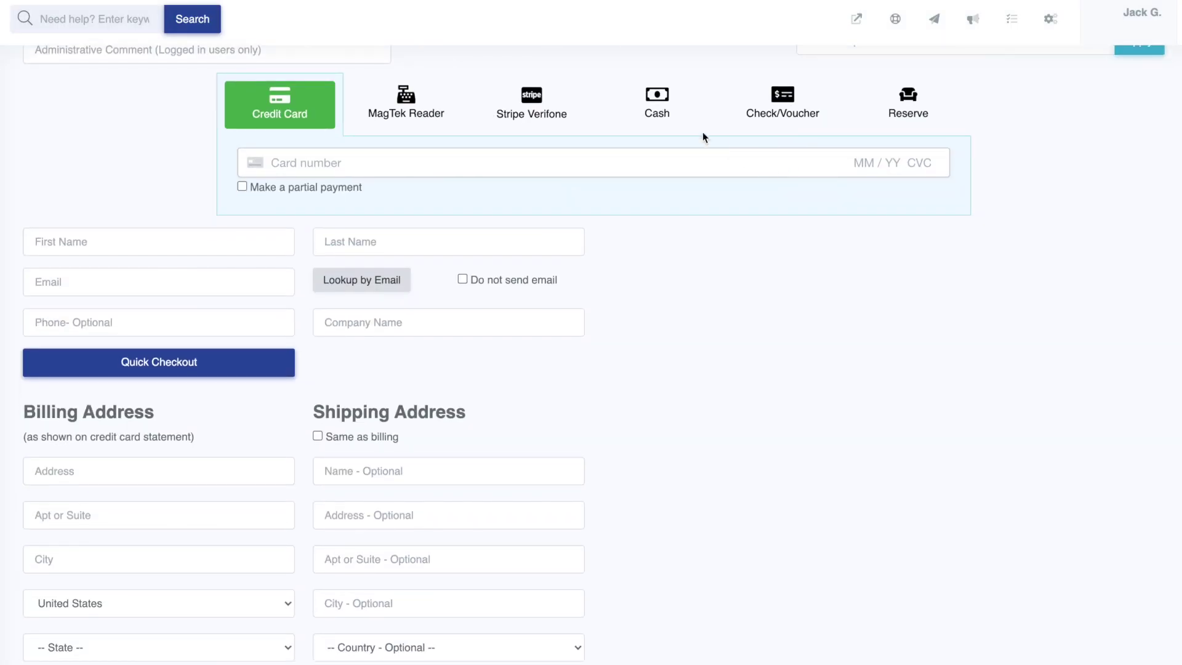
pyautogui.click(686, 128)
# Step: Enter the customer's first and last name, autofill their saved address, and place the order
pyautogui.click(187, 284)
pyautogui.write('John')
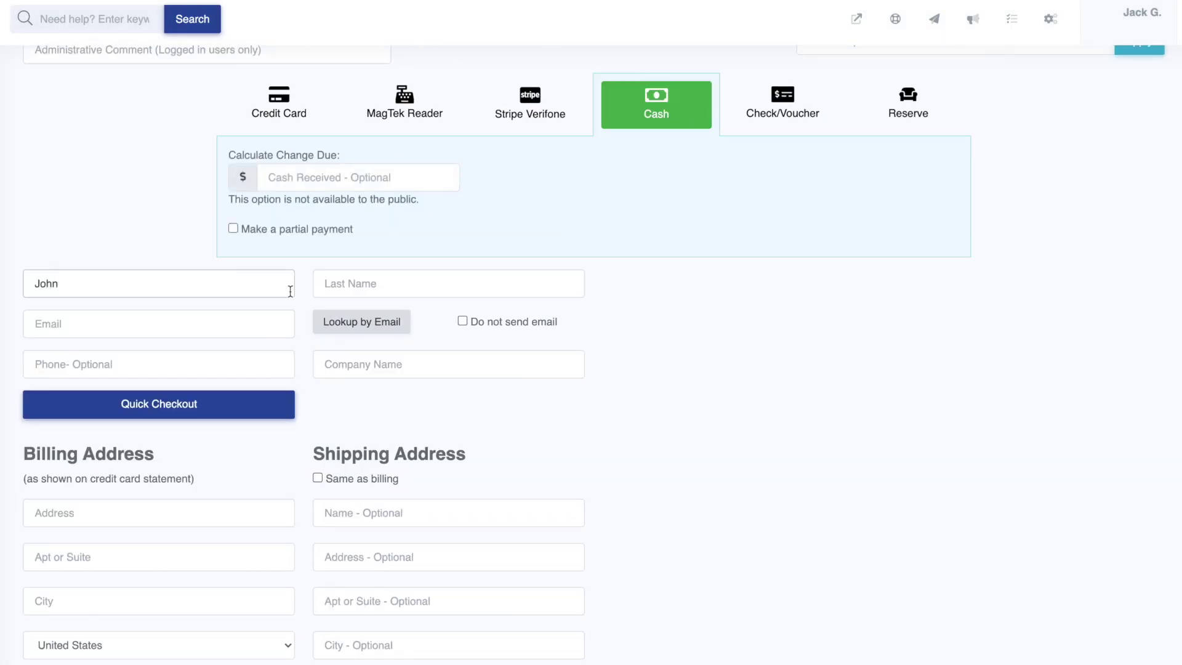
pyautogui.press('Tab')
pyautogui.write('Doe')
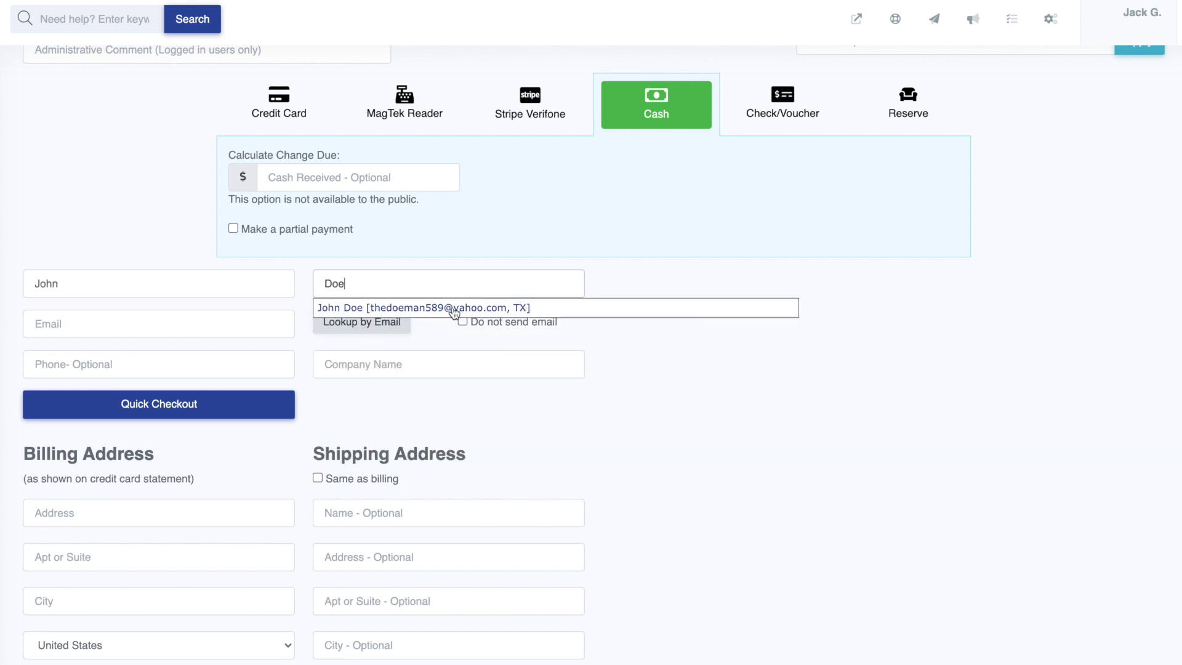
pyautogui.click(451, 308)
pyautogui.scroll(-1, 161, 626)
pyautogui.click(203, 609)
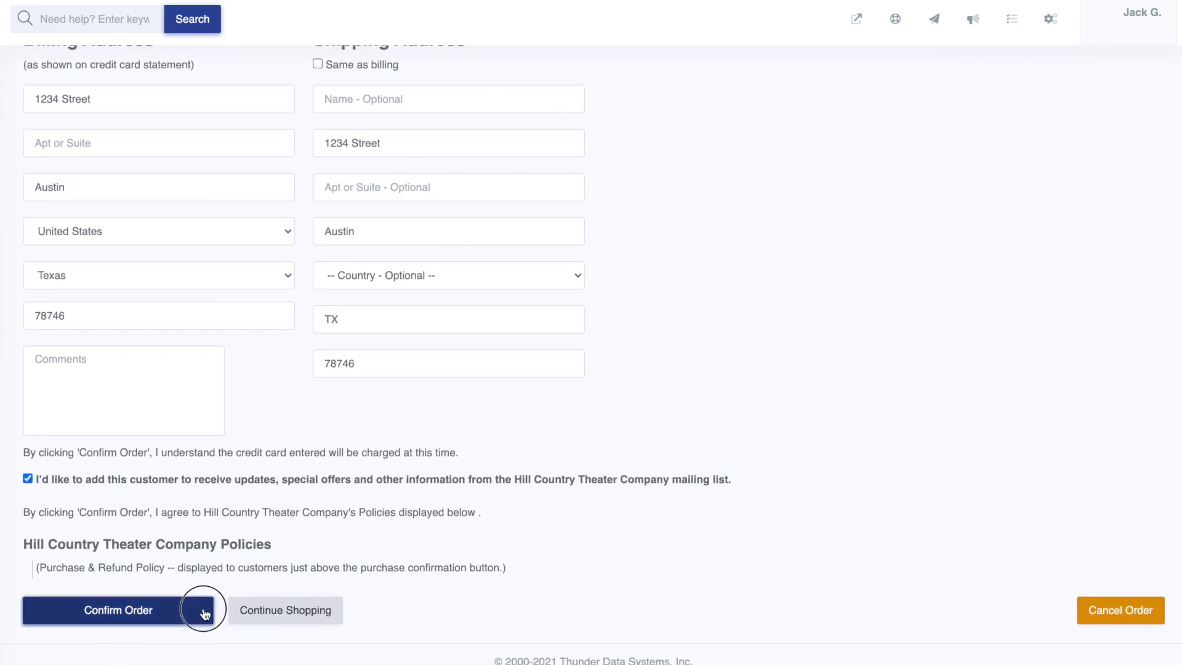